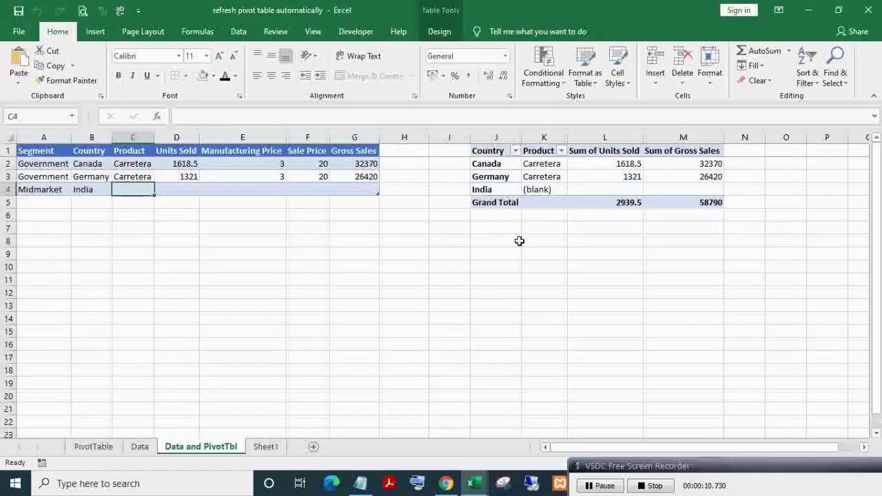
# Complete the India row with product Carretera and fill units sold, both prices and gross sales from the row above
pyautogui.write('Carretera')
pyautogui.press('Tab')
pyautogui.hotkey('shift', 'Right')
pyautogui.hotkey('shift', 'Right')
pyautogui.hotkey('shift', 'Right')
pyautogui.hotkey('ctrl', 'd')
pyautogui.press('Down')
pyautogui.press('Home')
pyautogui.press('Tab')
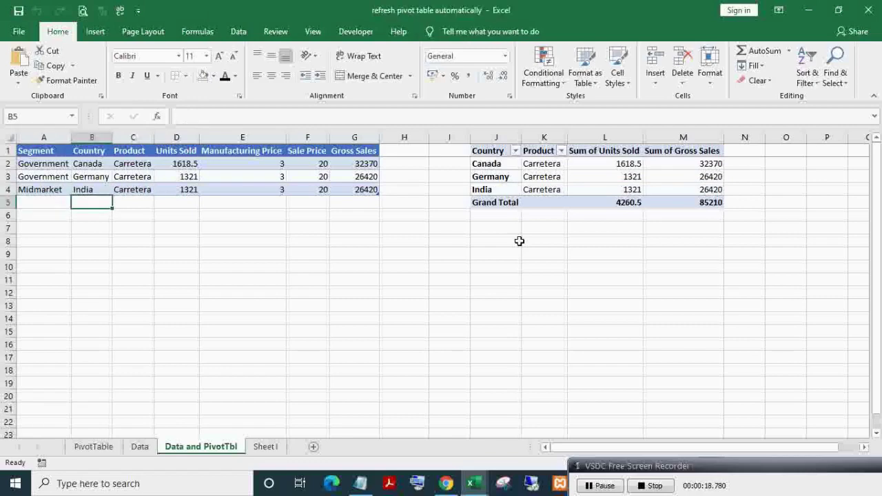
# Start a new table row 5 with country JAPAN, manufacturing price 10 and sale price 40
pyautogui.write('JAPAN')
pyautogui.press('Tab')
pyautogui.press('Tab')
pyautogui.press('Tab')
pyautogui.write('10')
pyautogui.press('Tab')
pyautogui.write('40')
pyautogui.press('Tab')
# Fill the JAPAN row's units sold, manufacturing price, sale price and gross sales from the row above
pyautogui.press('Left')
pyautogui.press('Left')
pyautogui.press('Left')
pyautogui.hotkey('ctrl', 'd')
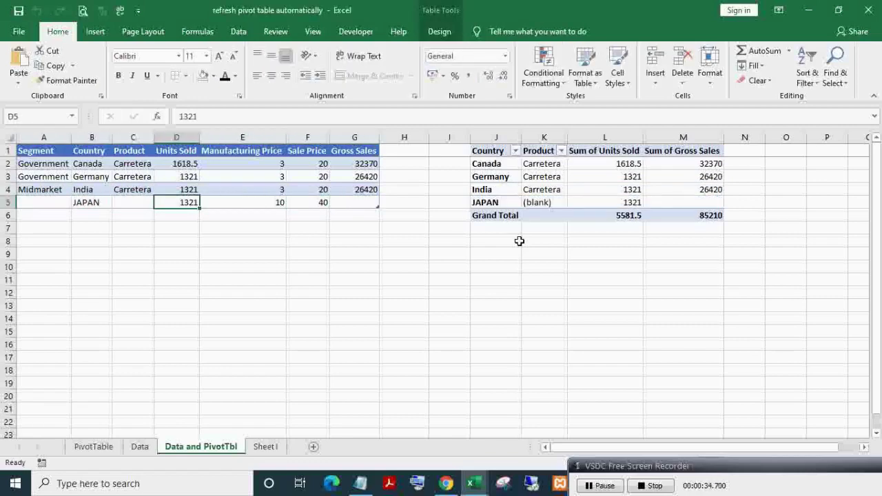
pyautogui.press('Right')
pyautogui.hotkey('shift', 'Right')
pyautogui.hotkey('ctrl', 'd')
pyautogui.press('Right')
pyautogui.press('Right')
pyautogui.hotkey('ctrl', 'd')
# Enter PRA as the JAPAN row's product and fill its segment from the row above
pyautogui.press('Left')
pyautogui.press('Left')
pyautogui.press('Left')
pyautogui.write('PRA')
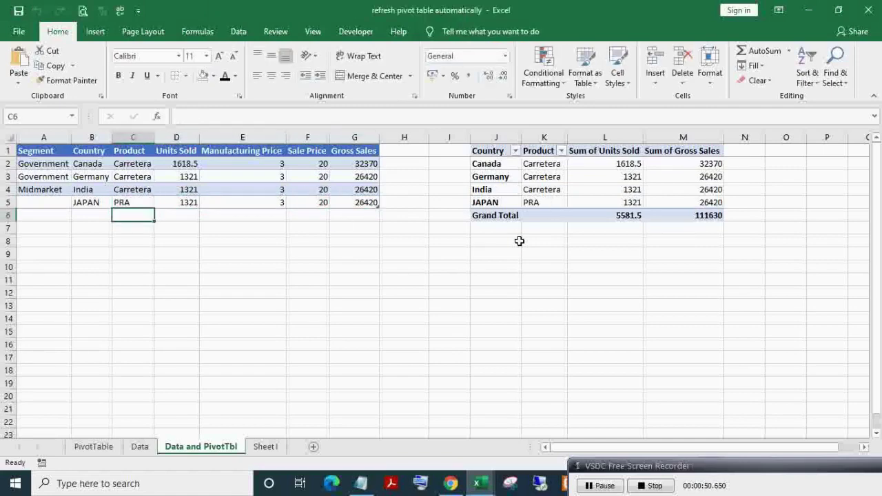
pyautogui.press('Left')
pyautogui.press('Left')
pyautogui.hotkey('ctrl', 'd')
# Copy the last five data rows, A24:G28, from Sheet1 and paste them below the table in the Data and PivotTbl sheet
pyautogui.click(266, 446)
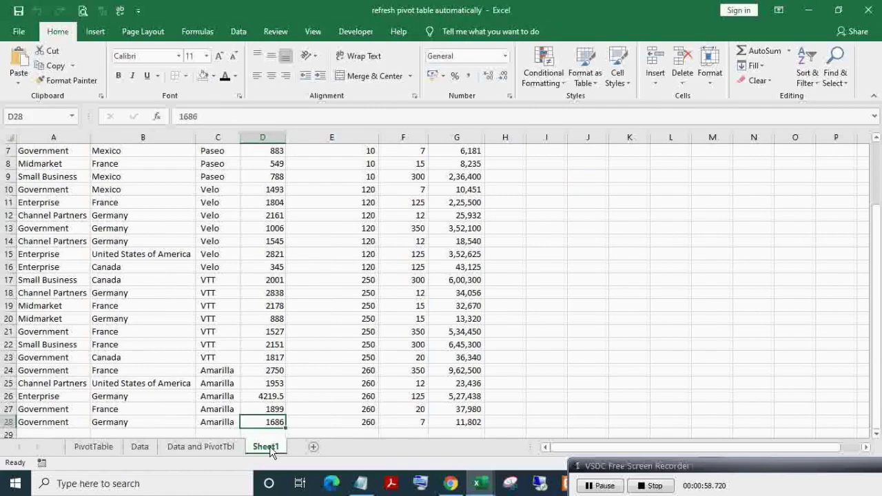
pyautogui.press('Home')
pyautogui.hotkey('shift', 'Up')
pyautogui.hotkey('shift', 'Up')
pyautogui.hotkey('shift', 'Up')
pyautogui.hotkey('shift', 'Up')
pyautogui.hotkey('shift', 'Right')
pyautogui.hotkey('shift', 'Right')
pyautogui.hotkey('shift', 'Right')
pyautogui.hotkey('shift', 'Right')
pyautogui.hotkey('shift', 'Right')
pyautogui.hotkey('shift', 'Right')
pyautogui.hotkey('ctrl', 'c')
pyautogui.click(233, 448)
pyautogui.press('Down')
pyautogui.hotkey('ctrl', 'v')
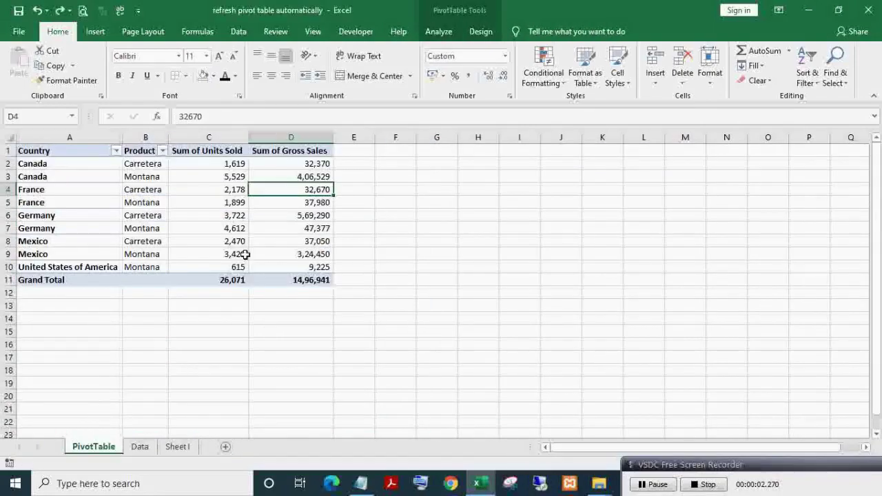
# Check the source range of the pivot table on the PivotTable sheet
pyautogui.click(438, 32)
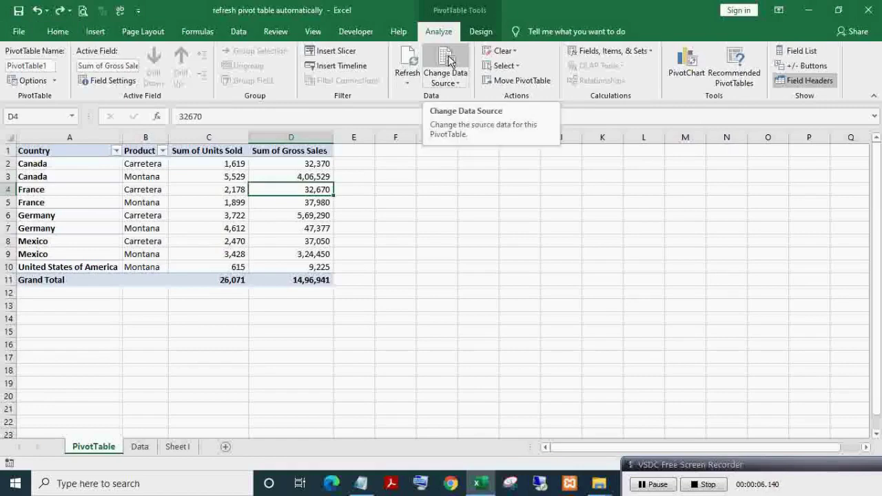
pyautogui.click(448, 60)
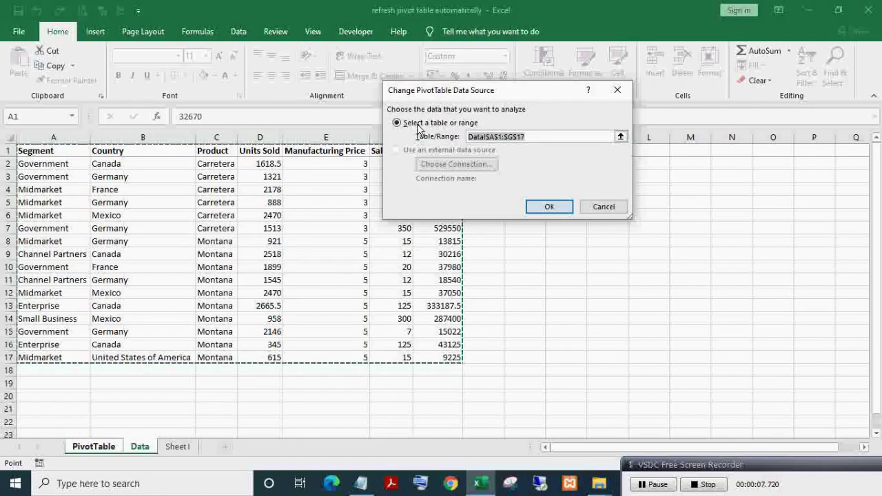
pyautogui.click(548, 207)
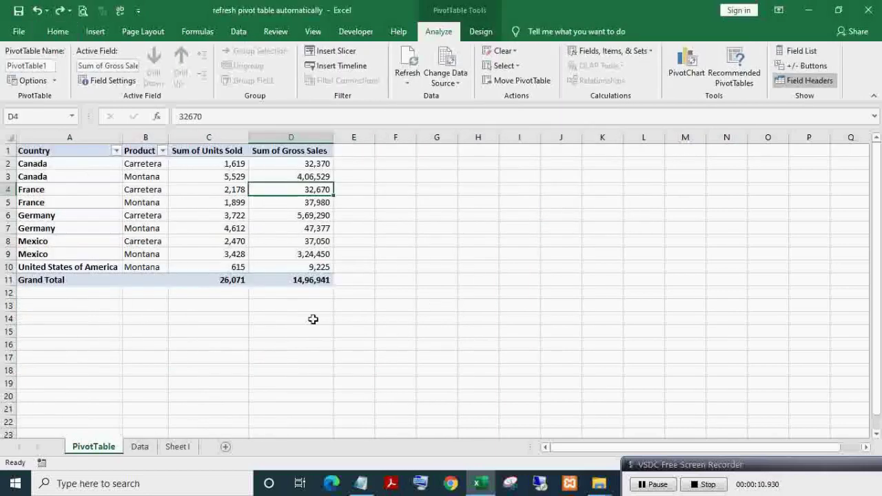
# Add row 18 on the Data sheet with segment Midmarket, country India and product prodA
pyautogui.click(139, 447)
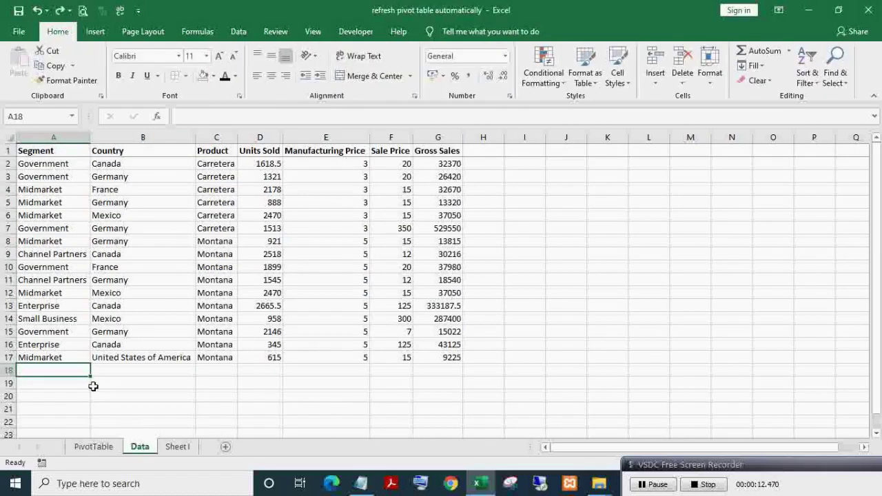
pyautogui.write('M')
pyautogui.press('Tab')
pyautogui.write('India')
pyautogui.press('Tab')
pyautogui.write('prod')
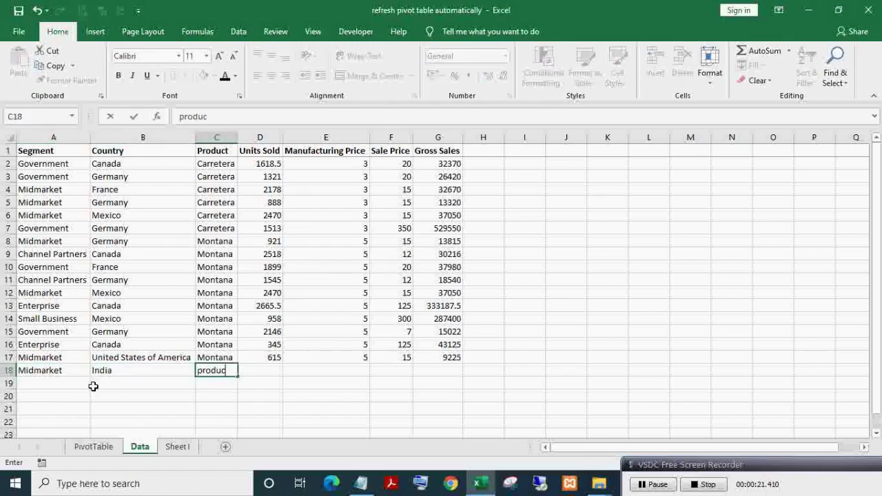
pyautogui.write('A')
pyautogui.press('Tab')
# Fill units sold, manufacturing price, sale price and gross sales in the India row from the row above
pyautogui.hotkey('shift', 'Right')
pyautogui.hotkey('shift', 'Right')
pyautogui.hotkey('shift', 'Right')
pyautogui.press('Home')
# Check whether the pivot table's source range covers the India row added to the Data sheet
pyautogui.click(97, 447)
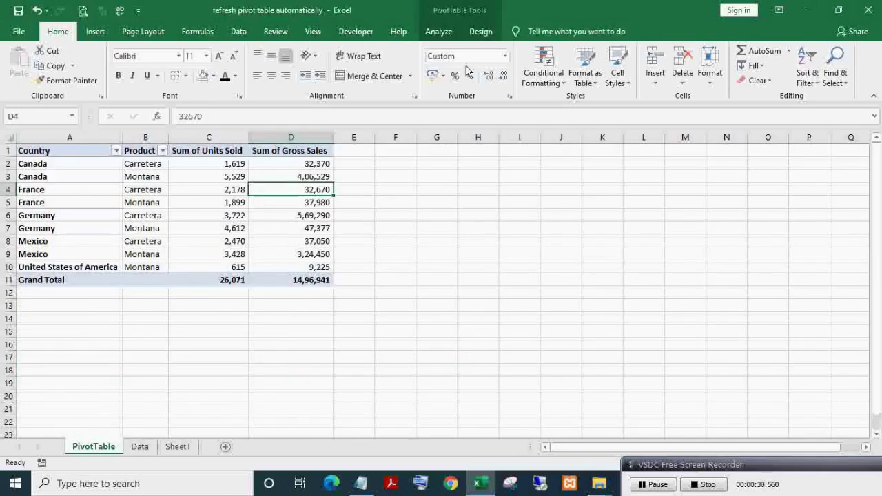
pyautogui.click(439, 32)
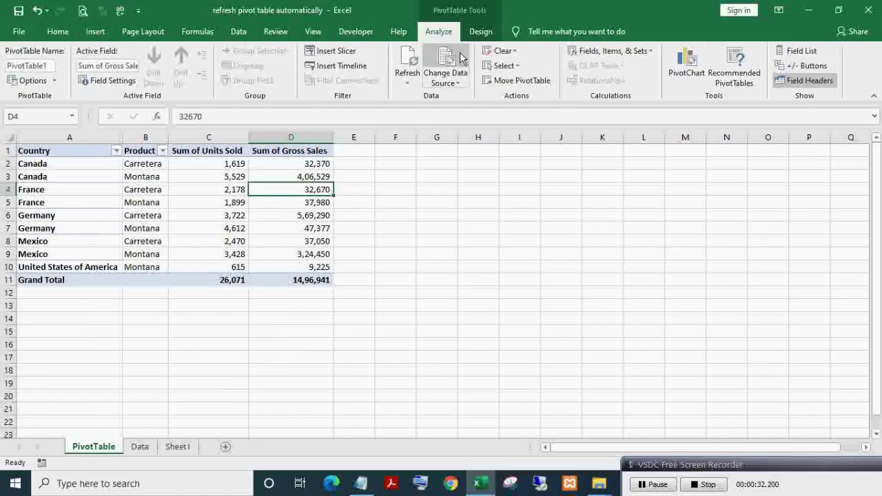
pyautogui.click(459, 52)
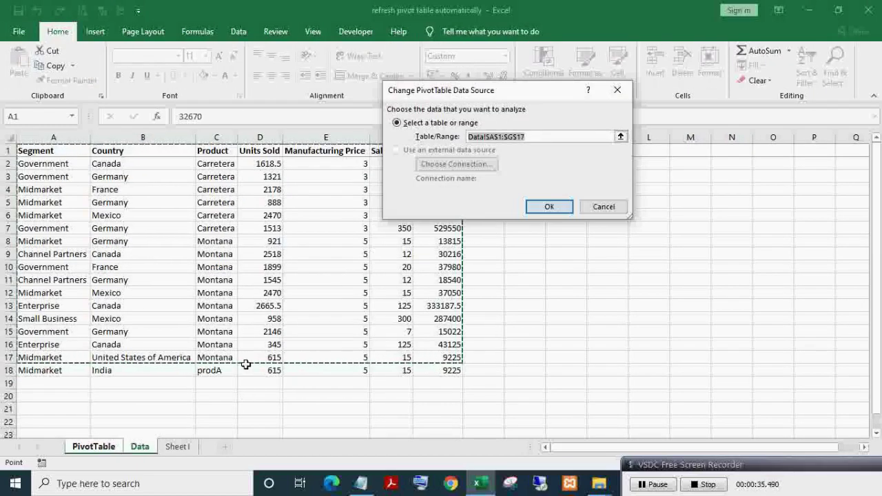
pyautogui.click(544, 207)
# Convert the Data sheet range A1:G18 into a table with headers
pyautogui.click(139, 447)
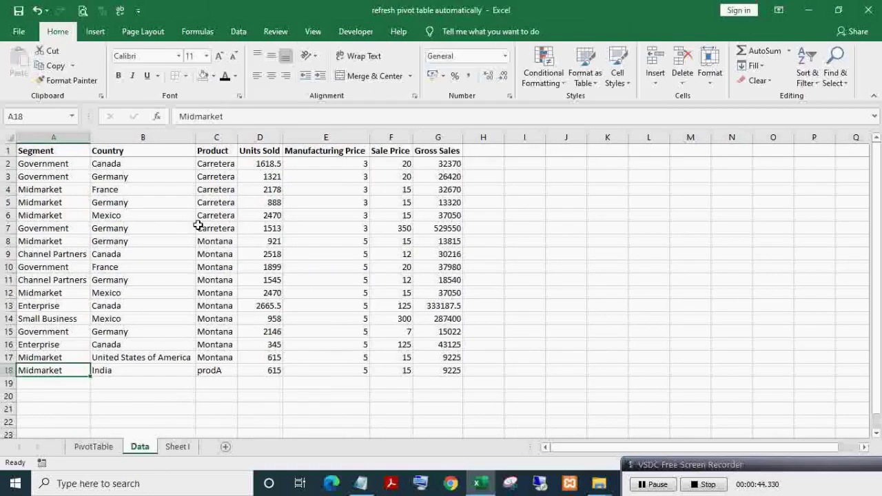
pyautogui.click(198, 226)
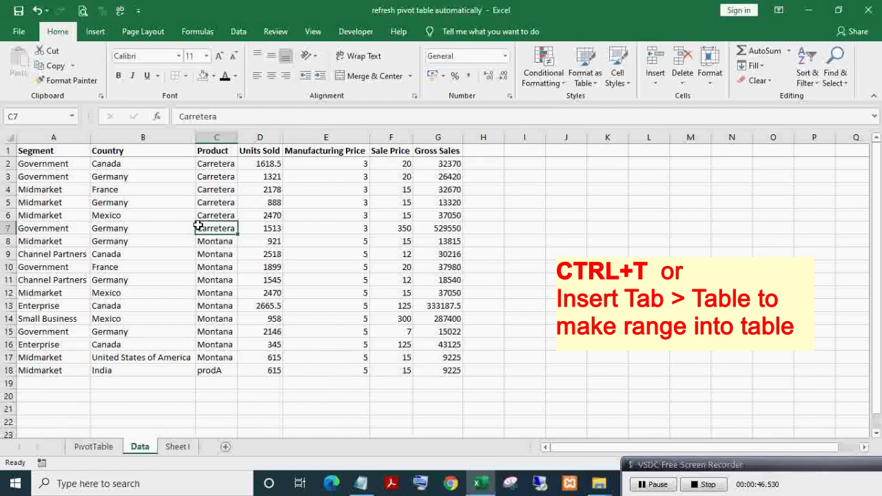
pyautogui.hotkey('ctrl', 't')
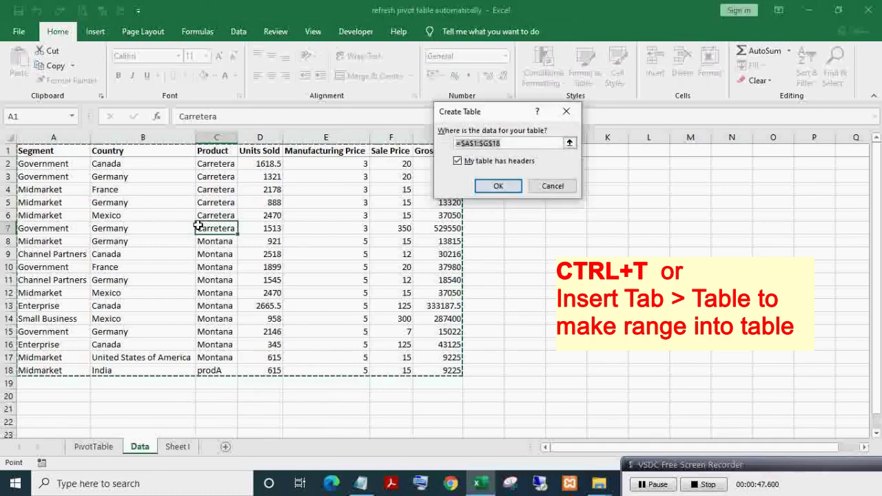
pyautogui.click(478, 187)
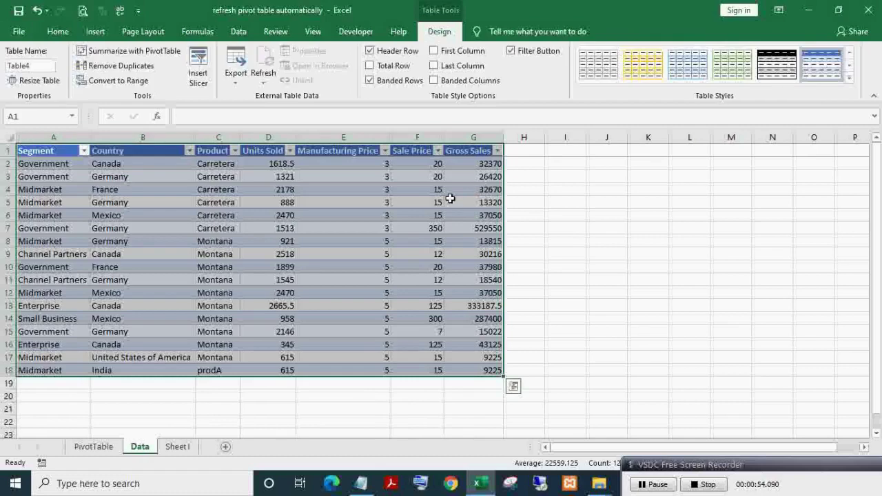
# Examine the new table's name and the range it covers by selecting Table4 by name
pyautogui.click(451, 199)
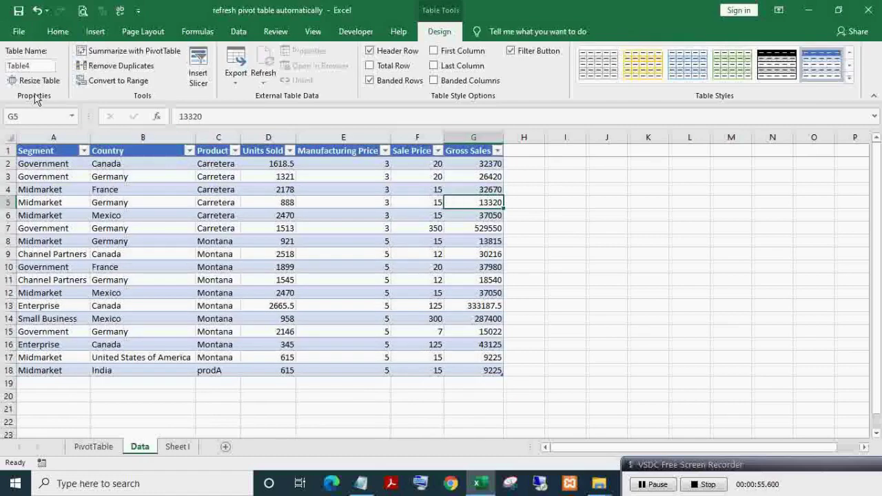
pyautogui.click(27, 66)
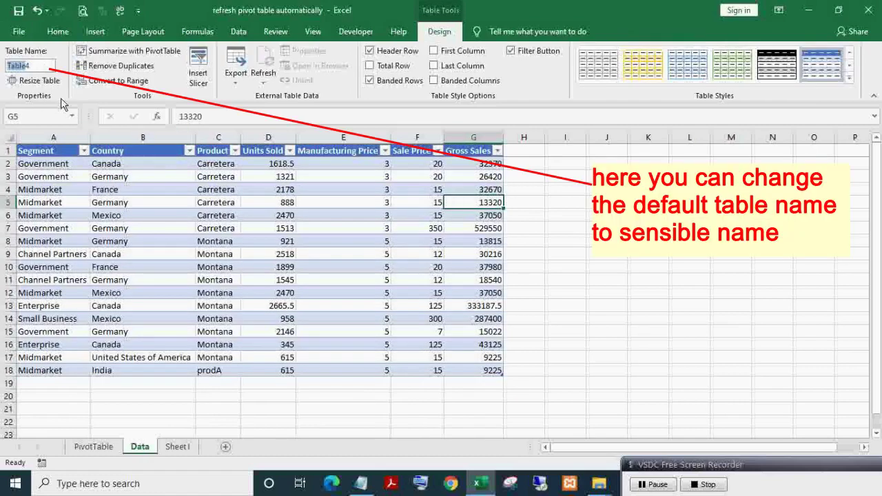
pyautogui.click(75, 118)
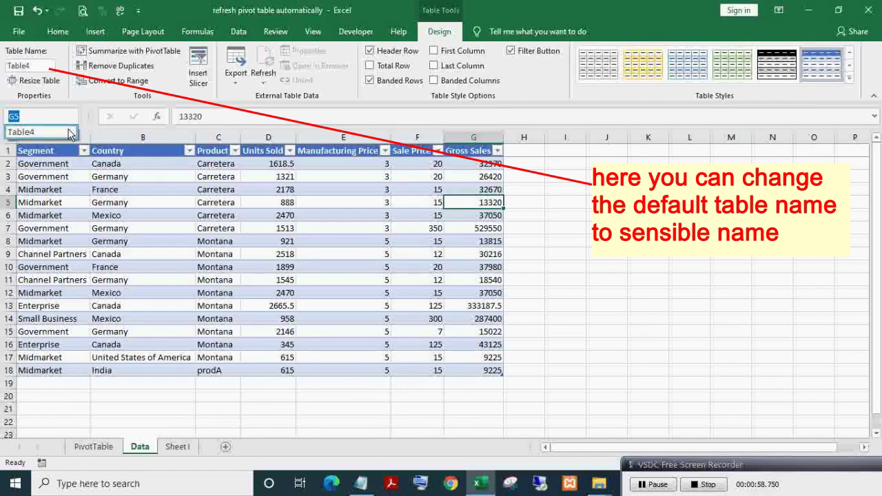
pyautogui.click(69, 133)
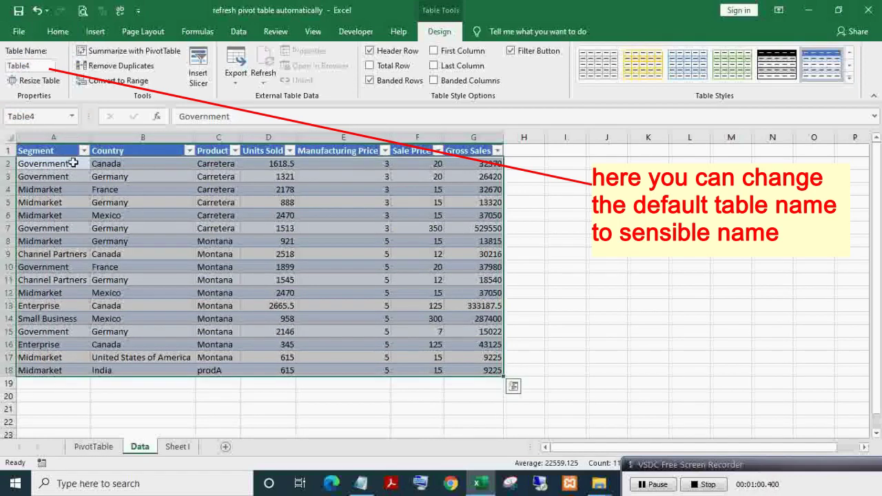
pyautogui.click(89, 228)
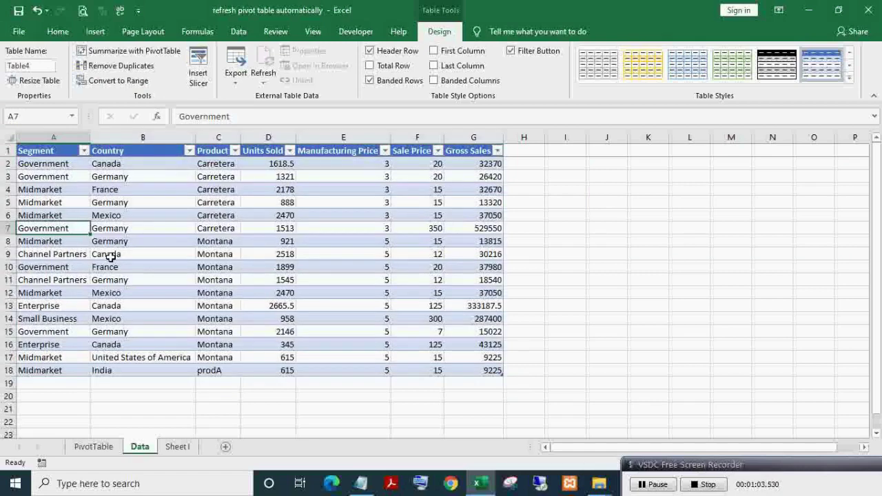
# Change the pivot table's data source to Table4 and check the India row in the pivot
pyautogui.click(96, 447)
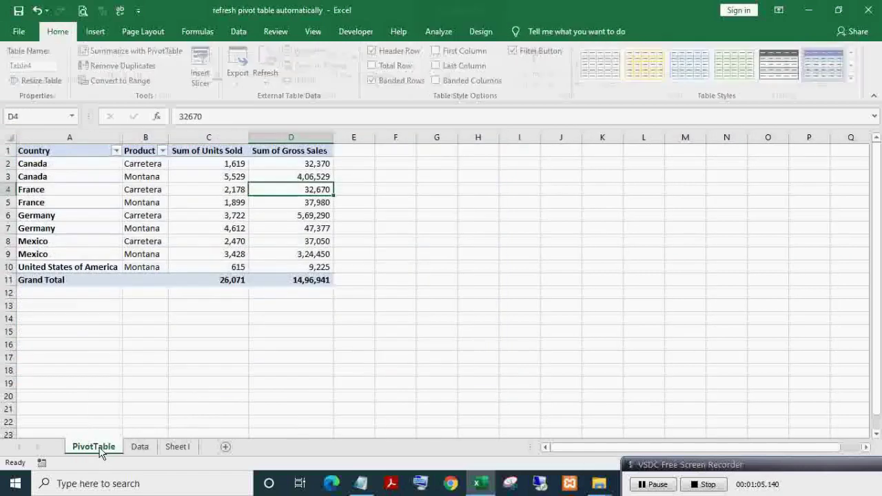
pyautogui.click(428, 33)
pyautogui.click(441, 62)
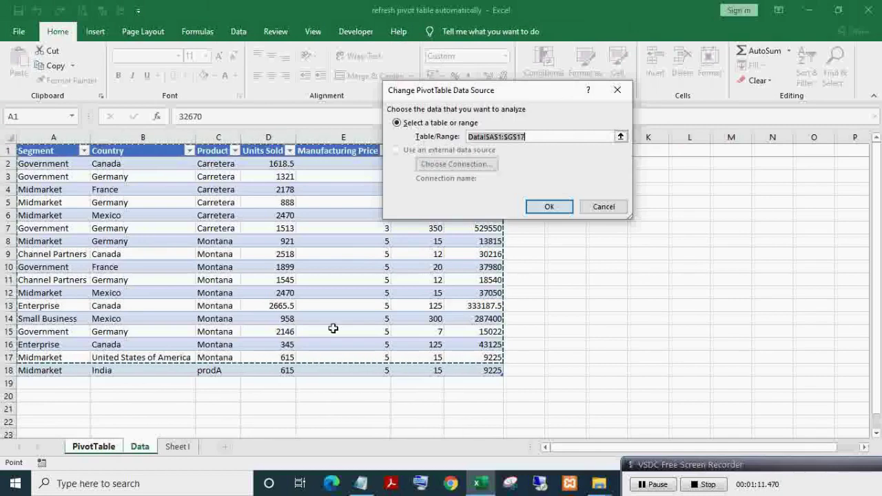
pyautogui.hotkey('ctrl', 'a')
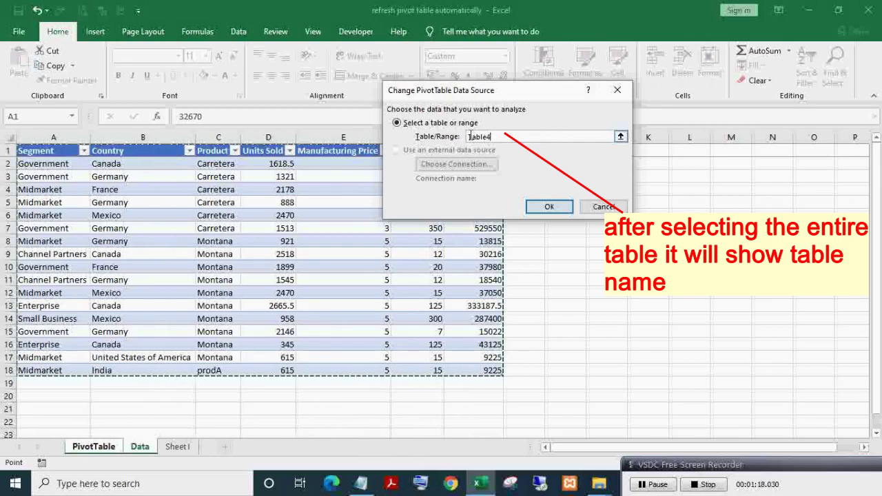
pyautogui.click(548, 206)
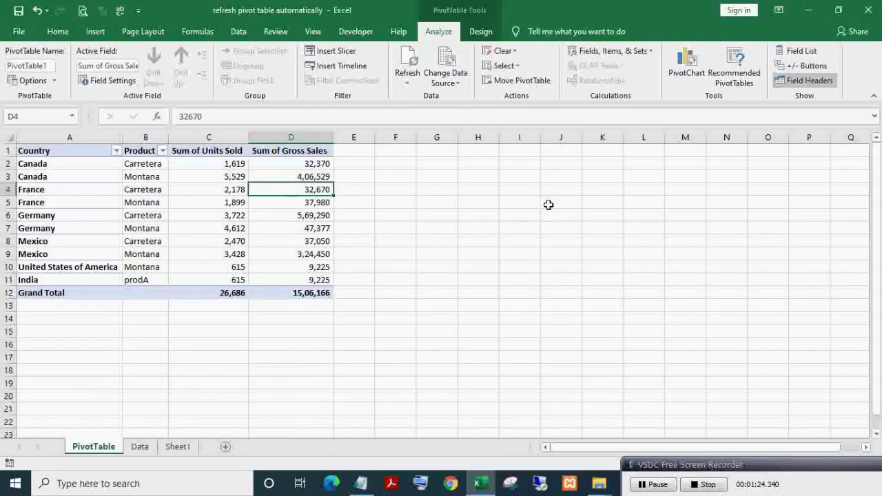
pyautogui.click(10, 280)
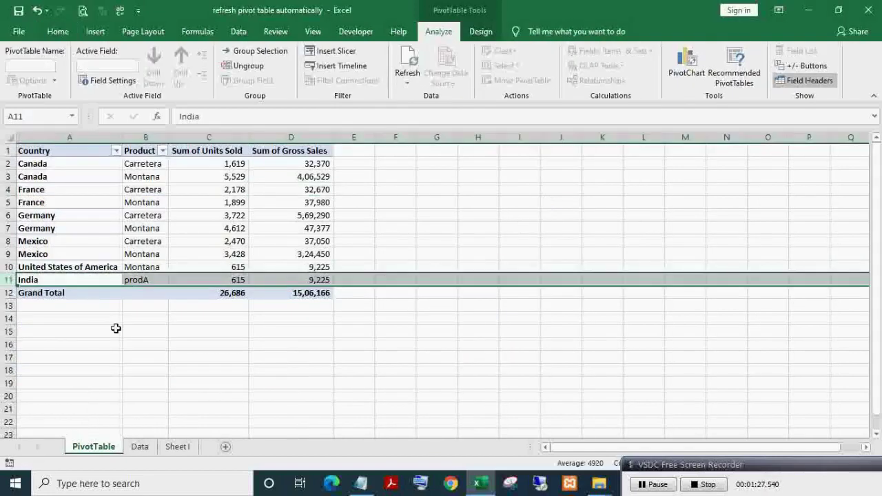
pyautogui.click(118, 329)
# Copy the Midmarket segment from row 18 of the Data sheet into row 19 directly beneath the table
pyautogui.click(140, 446)
pyautogui.click(69, 381)
pyautogui.press('Up')
pyautogui.hotkey('ctrl', 'c')
pyautogui.press('Down')
pyautogui.hotkey('ctrl', 'v')
pyautogui.press('Tab')
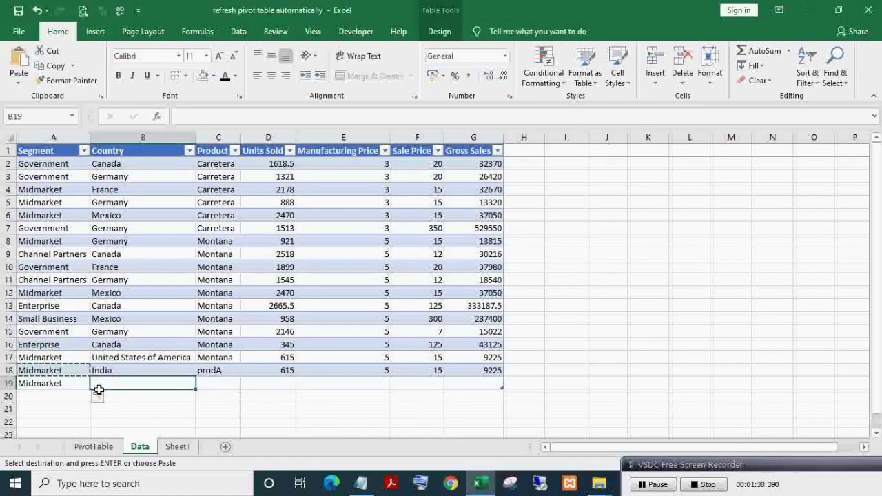
# Enter Japan as the country and prodB as the product in row 19
pyautogui.write('Japan')
pyautogui.press('Tab')
pyautogui.write('prodA')
pyautogui.press('BackSpace')
pyautogui.write('B')
pyautogui.press('Tab')
# Fill units sold, manufacturing price, sale price and gross sales in the Japan row from the row above
pyautogui.hotkey('shift', 'Right')
pyautogui.hotkey('shift', 'Right')
pyautogui.hotkey('shift', 'Right')
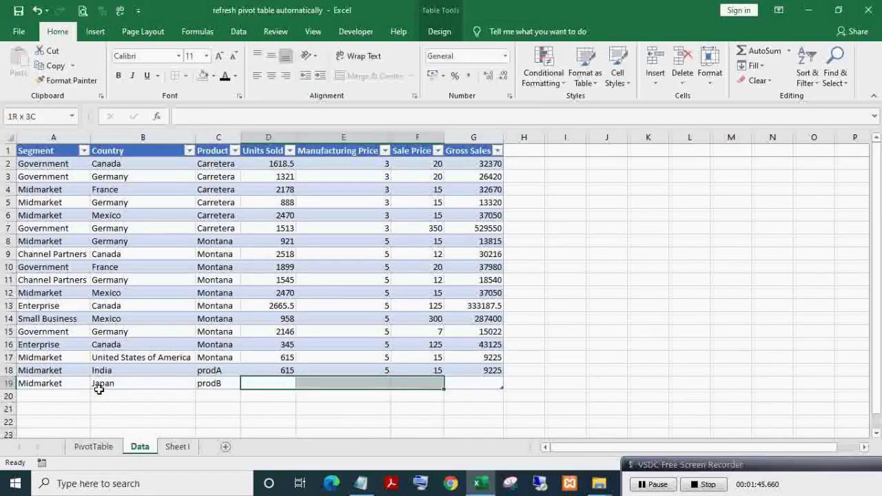
pyautogui.hotkey('ctrl', 'd')
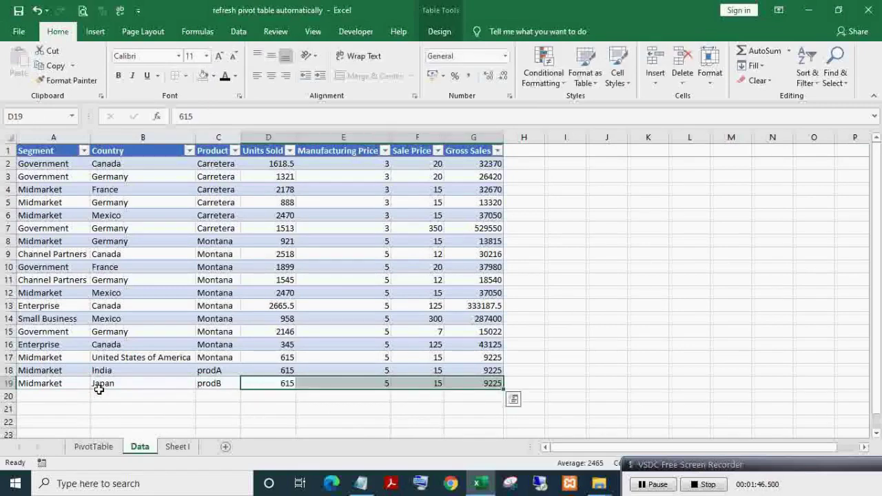
# Check the pivot table for the Japan row and review whether its Table4 data source includes that row
pyautogui.click(83, 452)
pyautogui.click(122, 272)
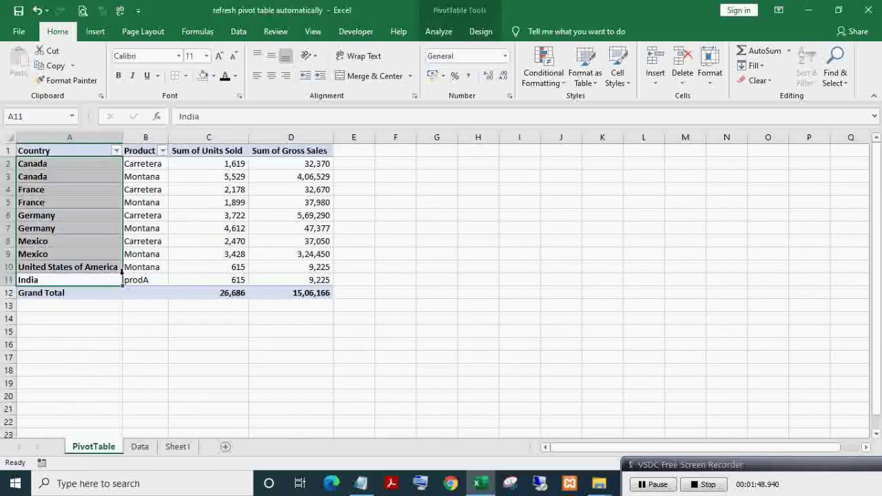
pyautogui.click(141, 280)
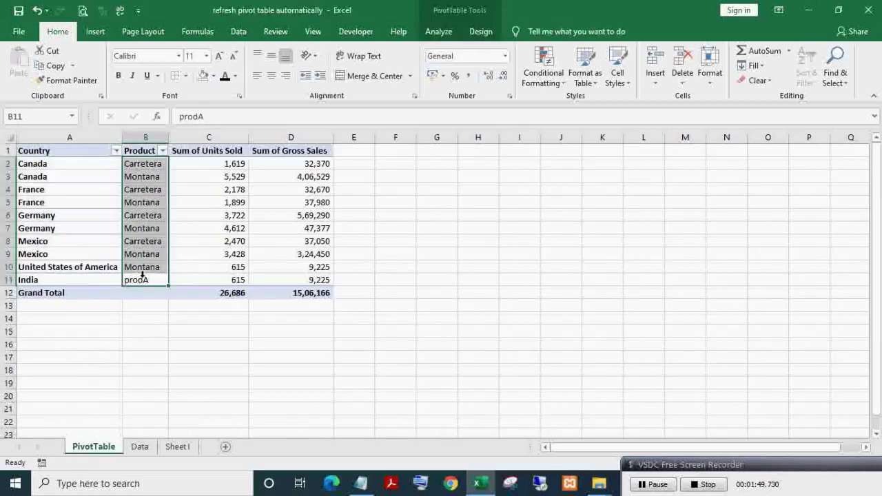
pyautogui.click(441, 32)
pyautogui.click(446, 56)
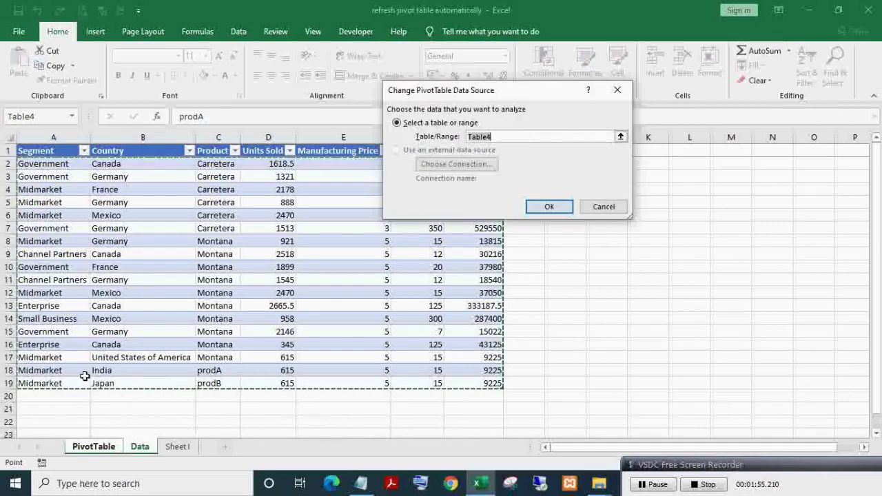
pyautogui.press('Return')
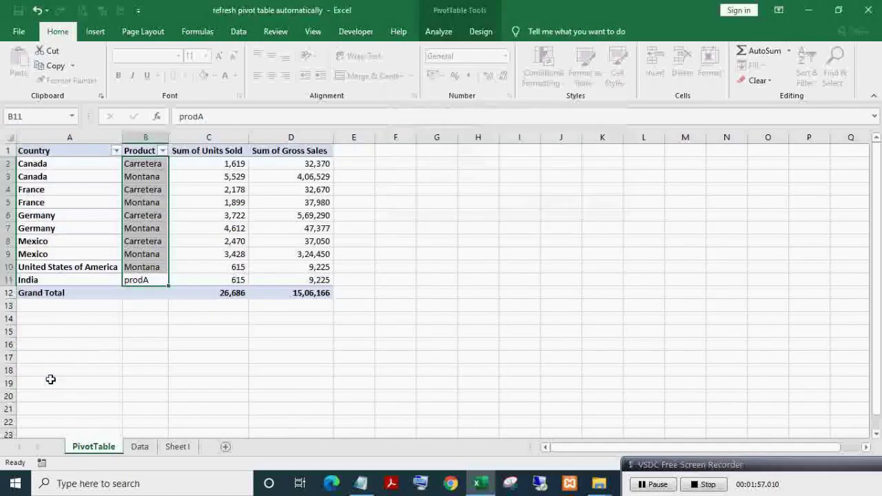
pyautogui.click(69, 294)
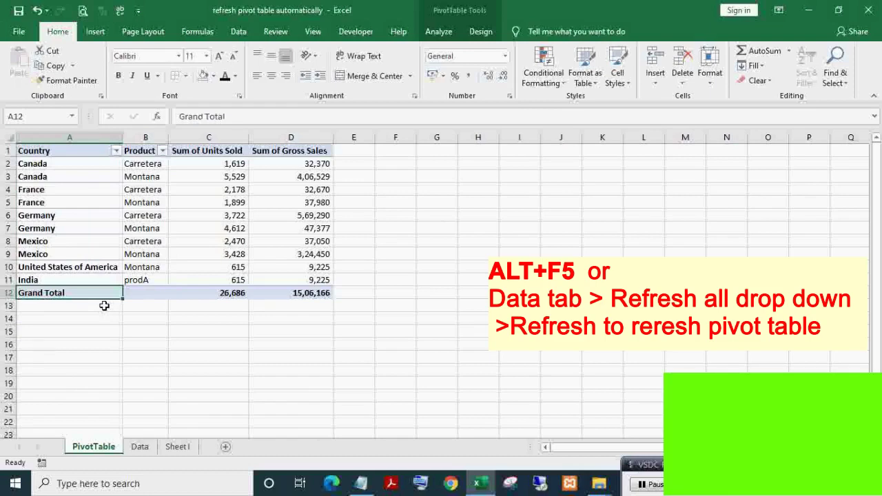
# Refresh the pivot table and check that the Japan row and grand total include the added data
pyautogui.hotkey('alt', 'F5')
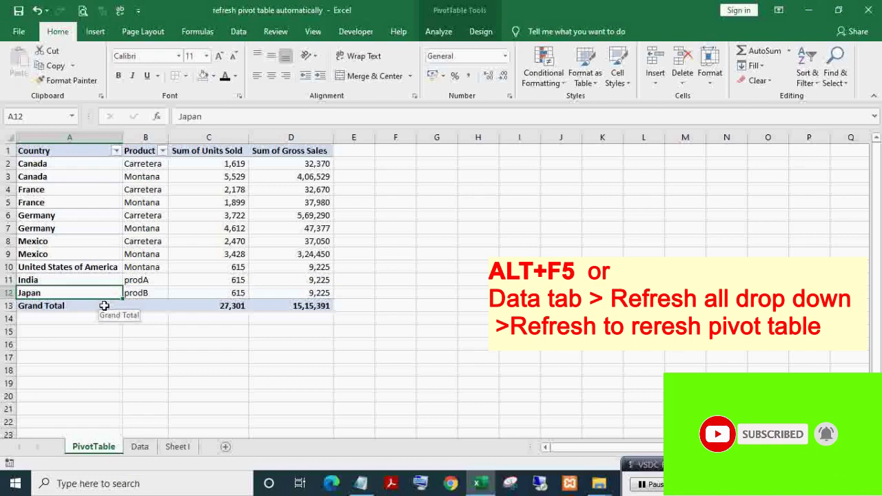
pyautogui.hotkey('shift', 'Right')
pyautogui.hotkey('shift', 'Right')
pyautogui.hotkey('shift', 'Right')
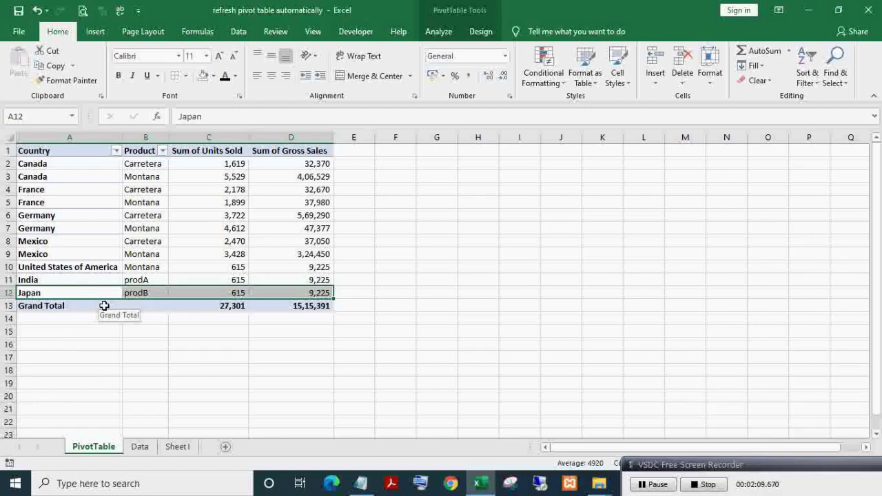
pyautogui.click(104, 305)
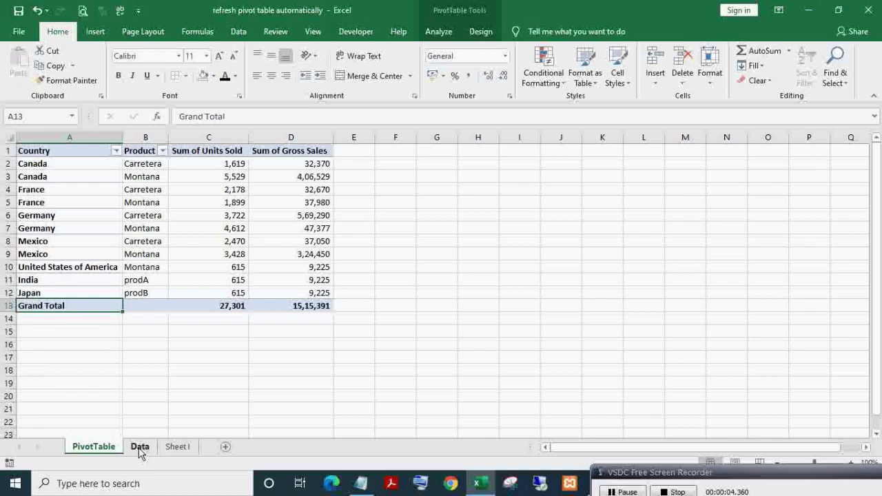
# Open the VBA code module of the Data sheet
pyautogui.click(140, 448)
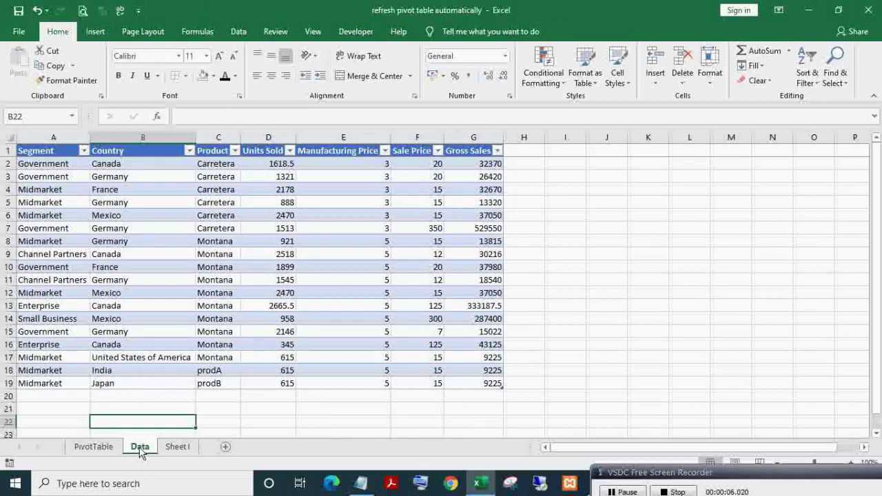
pyautogui.rightClick(140, 448)
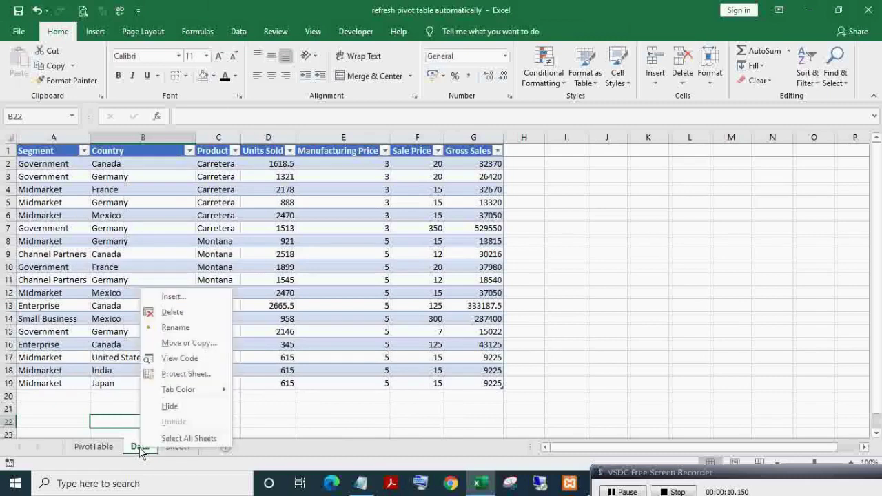
pyautogui.click(198, 358)
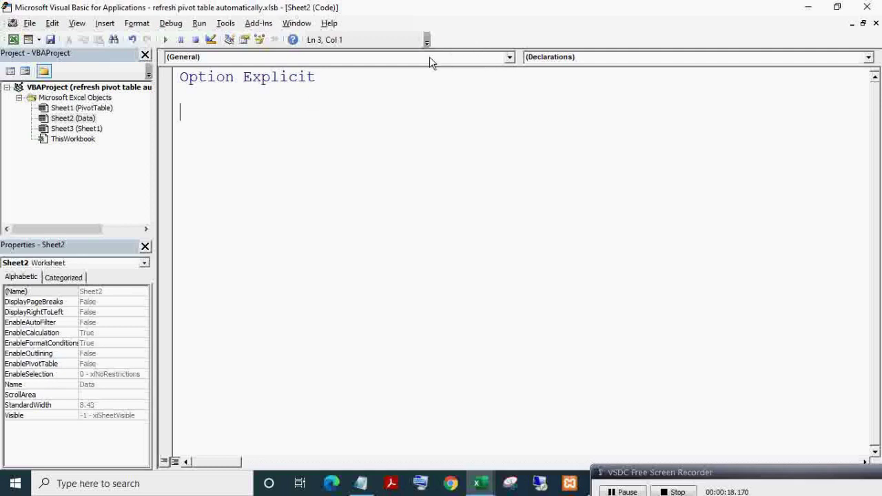
# Add an empty Worksheet_Change event procedure to the Data sheet's code and remove the Worksheet_SelectionChange procedure
pyautogui.click(509, 58)
pyautogui.click(501, 79)
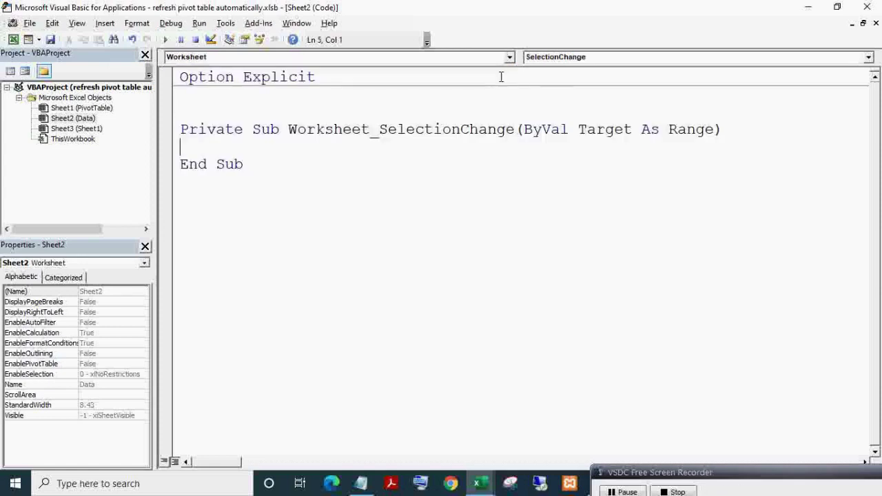
pyautogui.click(869, 58)
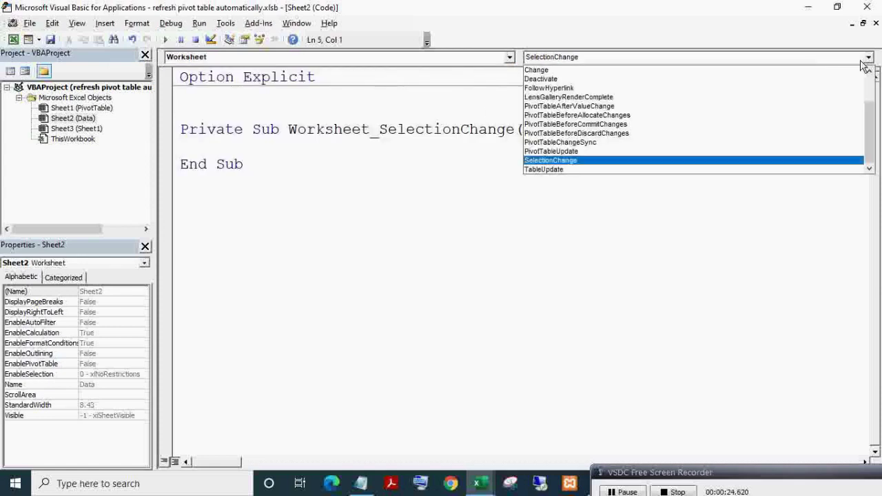
pyautogui.click(668, 71)
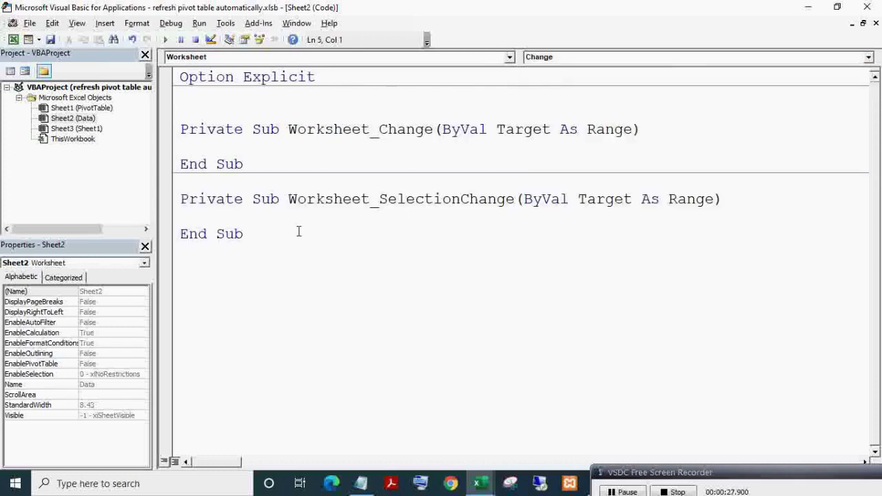
pyautogui.moveTo(250, 234); pyautogui.dragTo(181, 199)
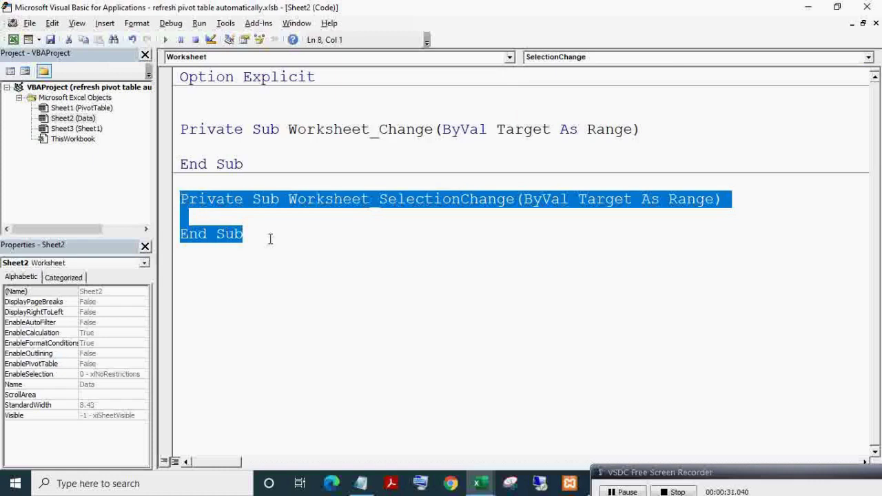
pyautogui.press('Delete')
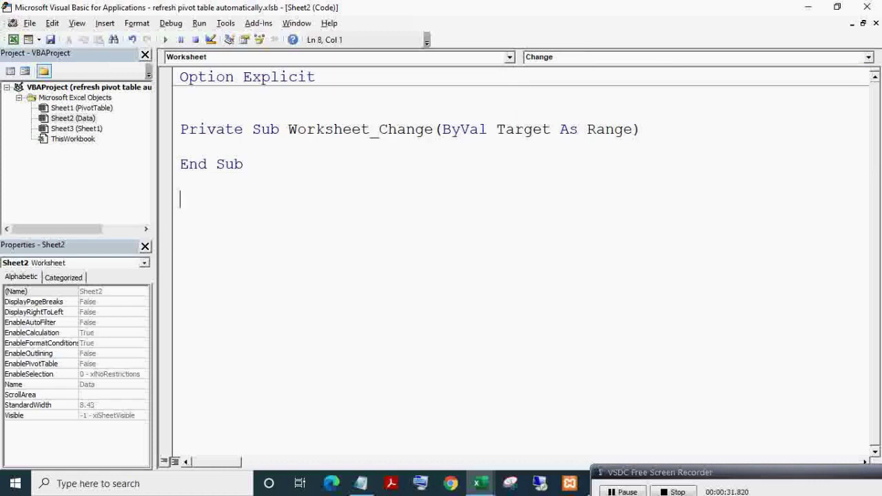
# Write the statement ThisWorkbook.RefreshAll inside the Worksheet_Change procedure
pyautogui.click(249, 147)
pyautogui.hotkey('ctrl', 'space')
pyautogui.write('thi')
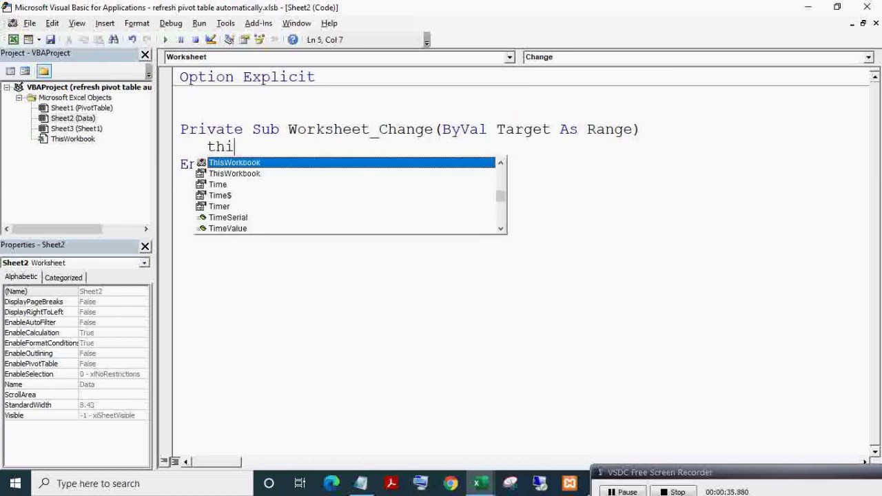
pyautogui.press('Tab')
pyautogui.write('.ref')
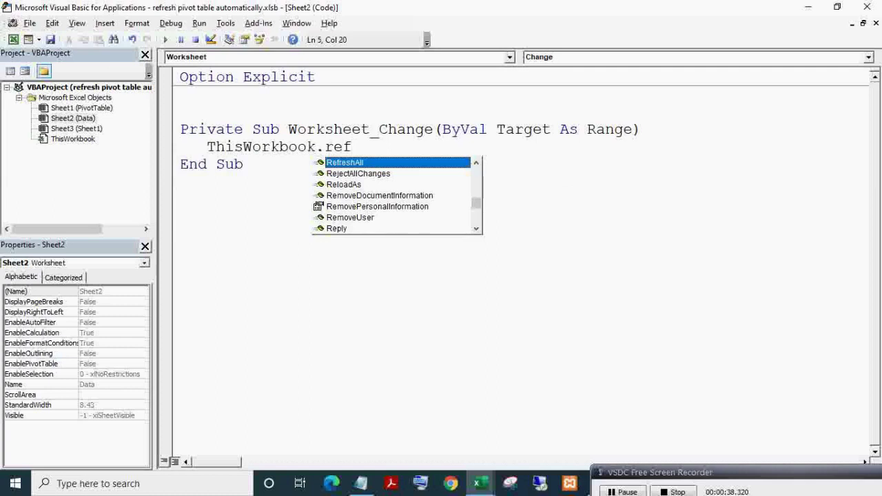
pyautogui.press('Tab')
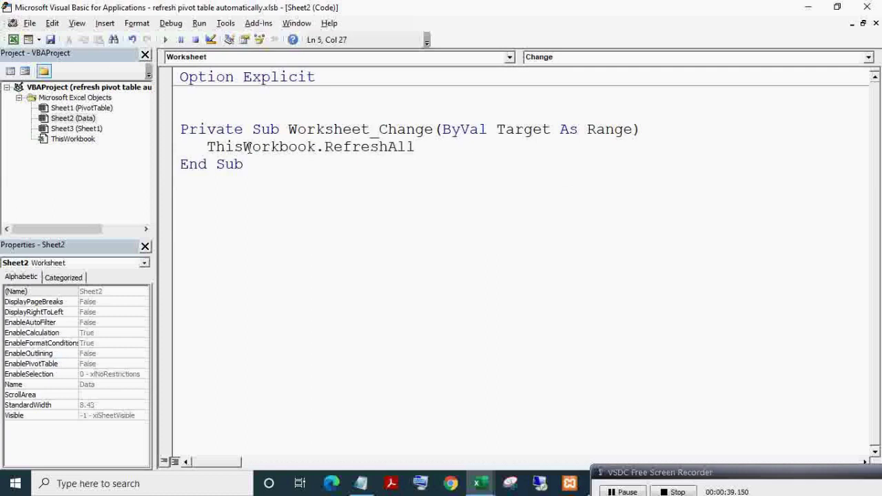
pyautogui.click(344, 282)
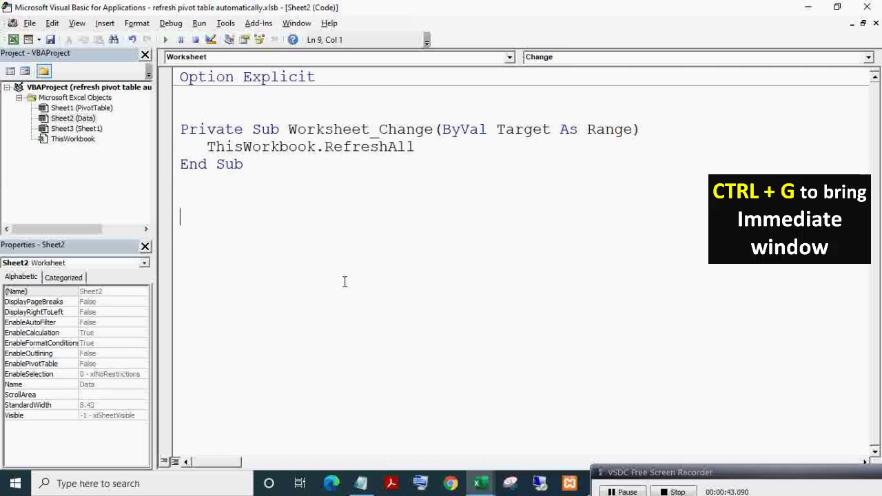
# Enter Application.EnableEvents=True in the Immediate window and return to the workbook
pyautogui.hotkey('ctrl', 'g')
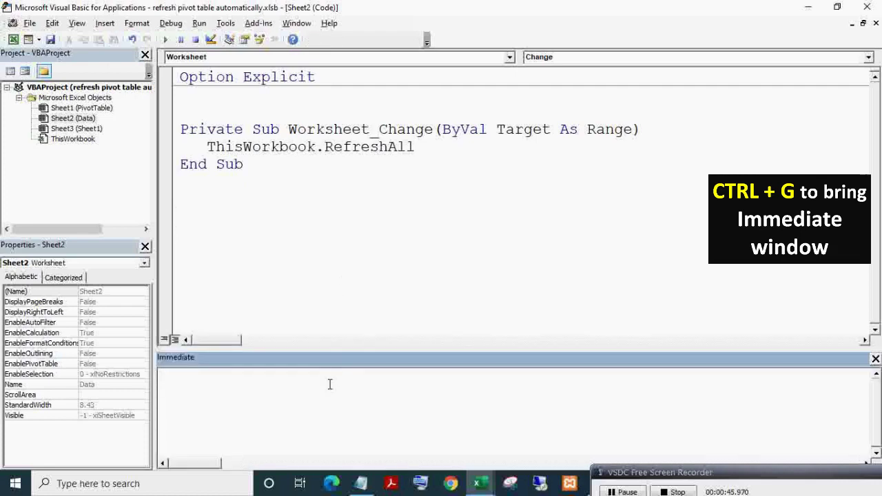
pyautogui.hotkey('ctrl', 'j')
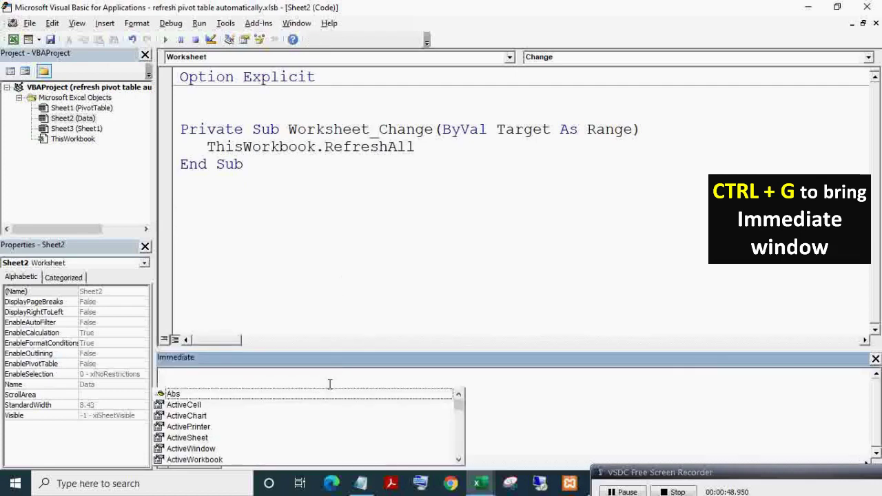
pyautogui.write('appl')
pyautogui.press('Tab')
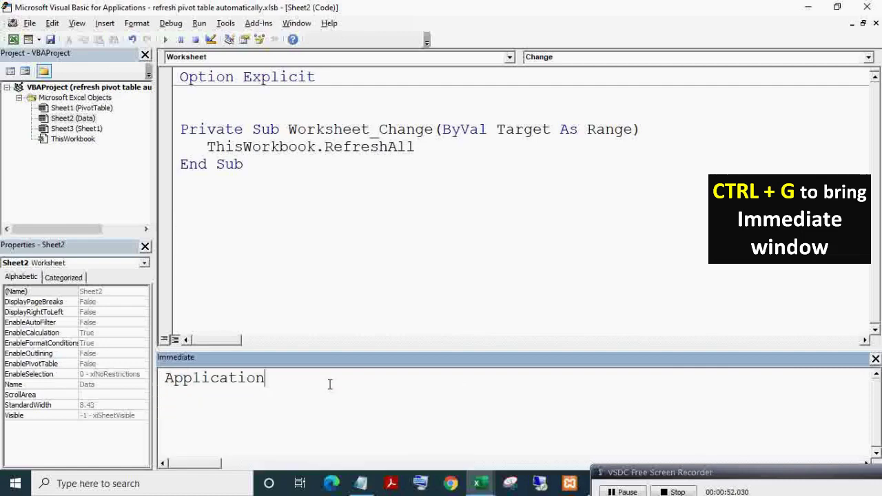
pyautogui.write('.en')
pyautogui.press('Down')
pyautogui.press('Down')
pyautogui.press('Down')
pyautogui.press('Down')
pyautogui.press('Tab')
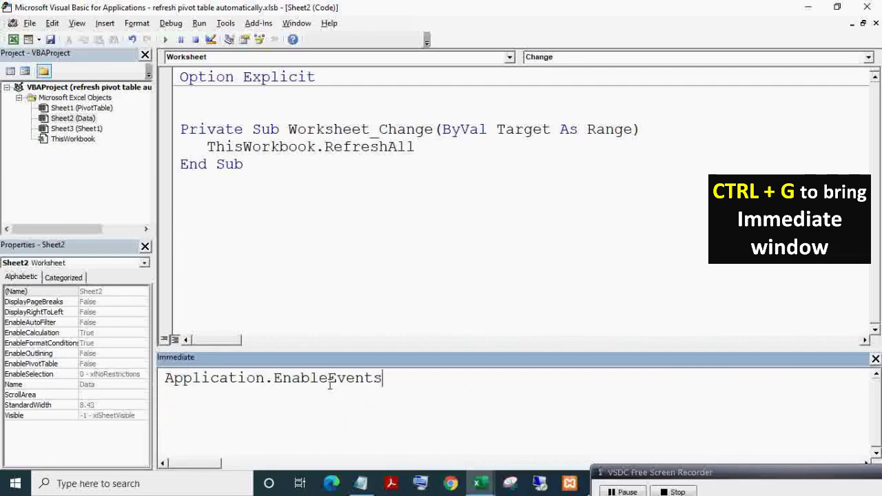
pyautogui.write('=True')
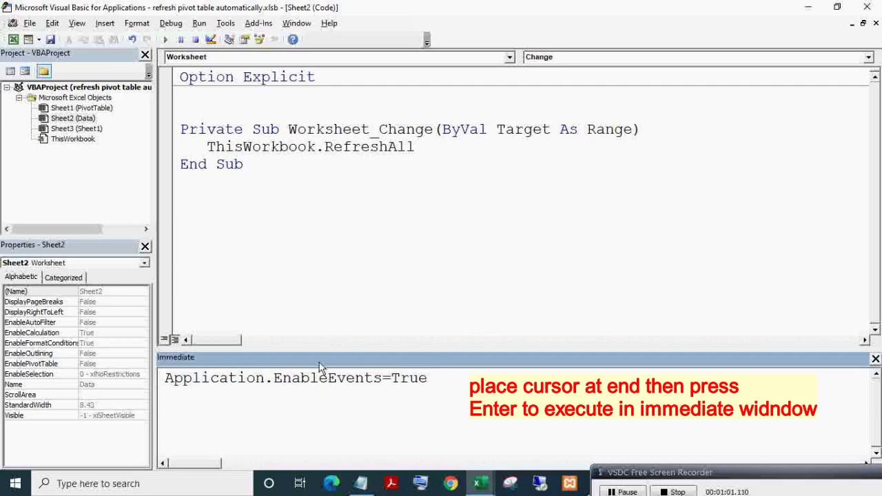
pyautogui.click(808, 8)
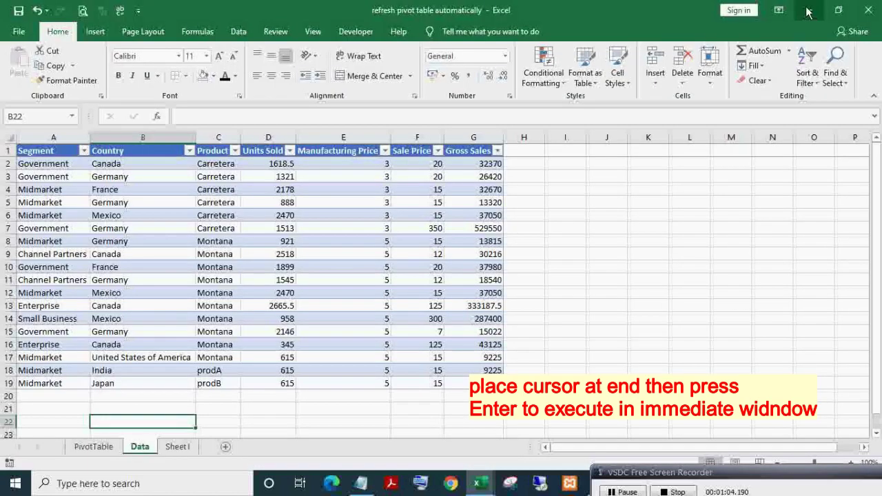
# Copy all data rows below the headers of Sheet1 and paste them under the Data table starting at cell A20
pyautogui.click(72, 401)
pyautogui.click(186, 450)
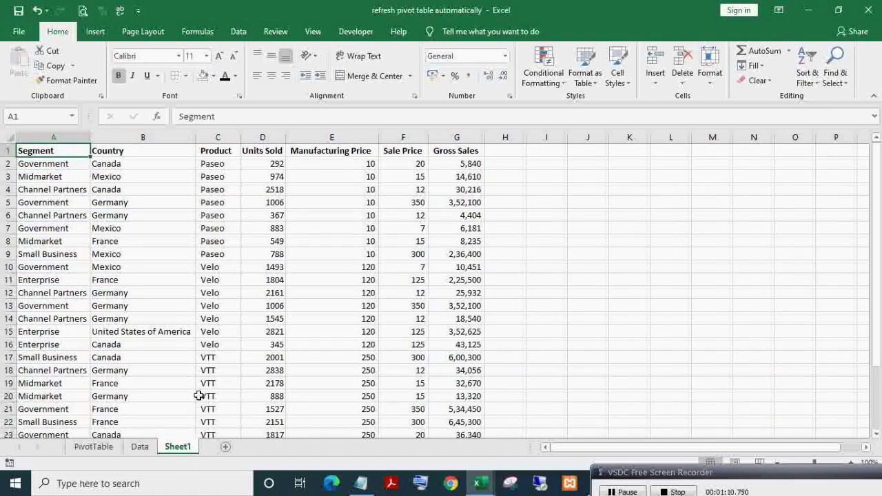
pyautogui.press('Right')
pyautogui.press('Down')
pyautogui.press('Left')
pyautogui.hotkey('ctrl', 'shift', 'Right')
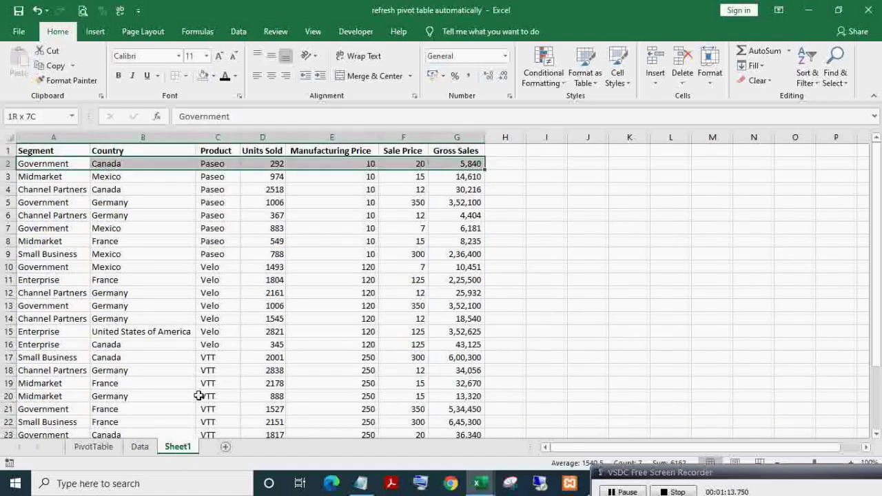
pyautogui.hotkey('ctrl', 'shift', 'Down')
pyautogui.hotkey('ctrl', 'c')
pyautogui.click(139, 447)
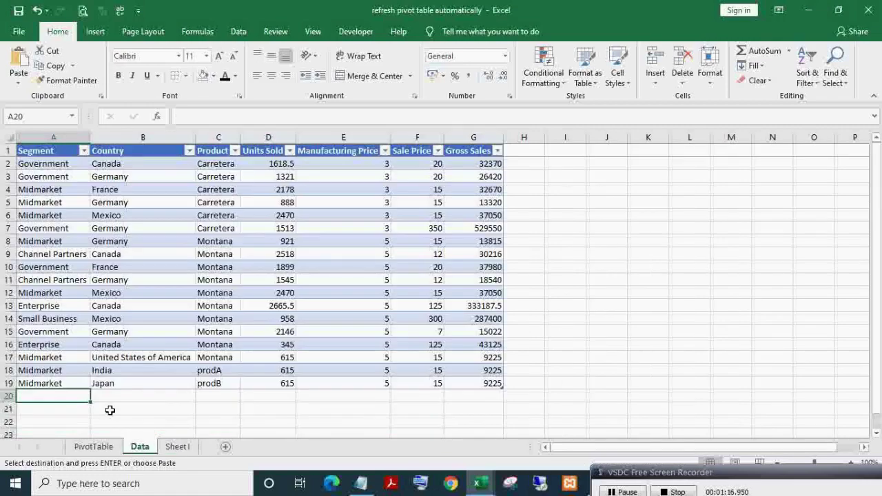
pyautogui.hotkey('ctrl', 'v')
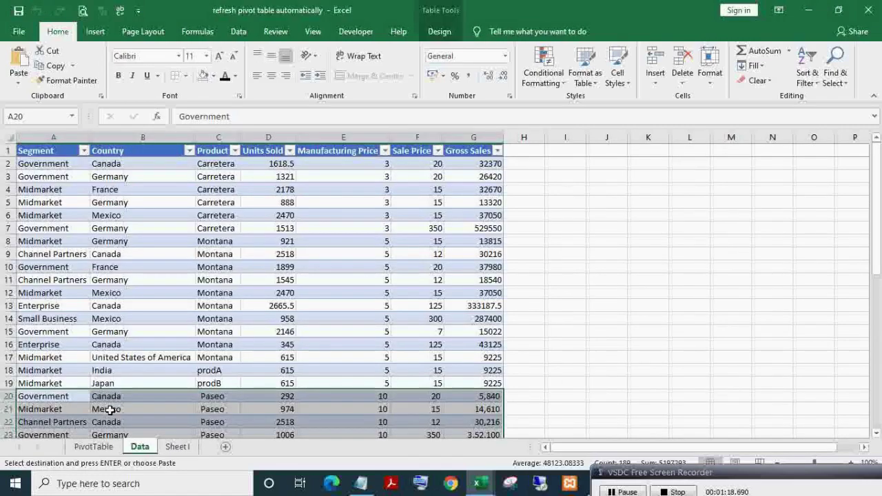
# Check on the PivotTable sheet whether the pasted rows are included and look at the grand total of units sold
pyautogui.click(94, 447)
pyautogui.scroll(-5, 103, 348)
pyautogui.scroll(5, 103, 345)
pyautogui.scroll(-7, 102, 343)
pyautogui.scroll(4, 103, 343)
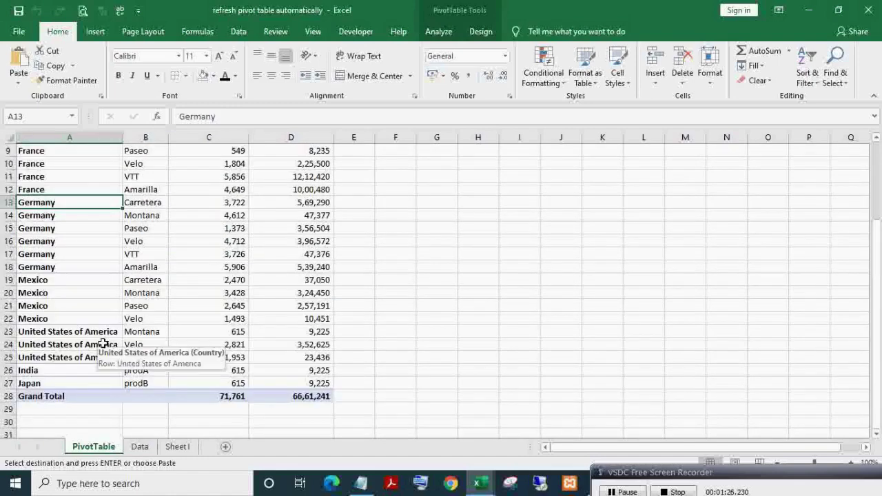
pyautogui.hotkey('ctrl', 'Down')
pyautogui.press('Right')
pyautogui.press('Right')
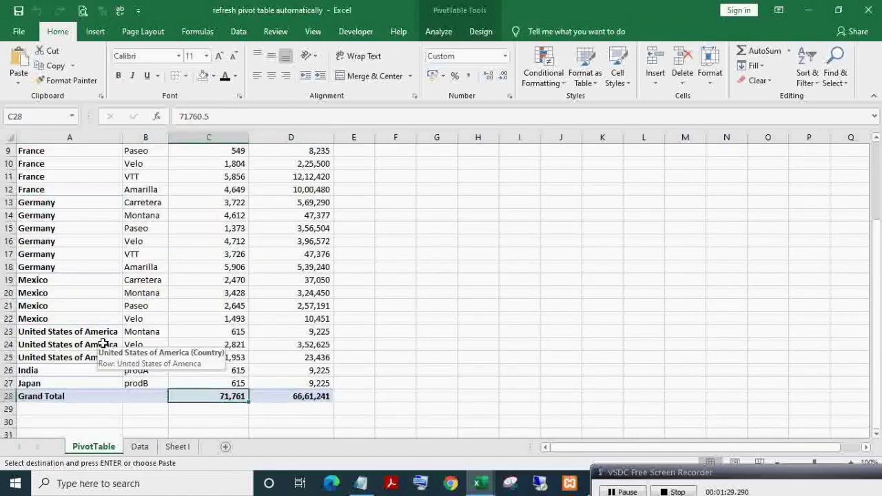
# Freeze the header row of the PivotTable sheet and go to the grand total of gross sales
pyautogui.press('Escape')
pyautogui.hotkey('ctrl', 'Home')
pyautogui.press('Down')
pyautogui.press('alt')
pyautogui.press('w')
pyautogui.press('Right')
pyautogui.press('Right')
pyautogui.hotkey('ctrl', 'Down')
pyautogui.press('Right')
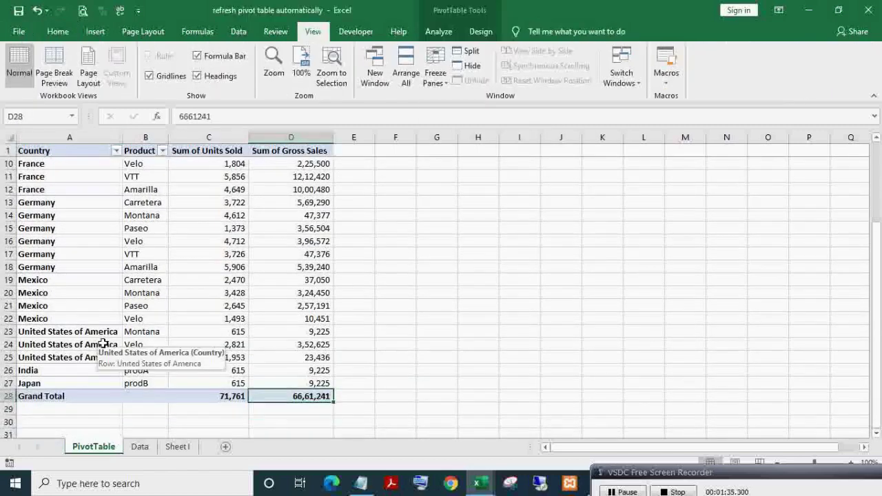
# Copy the Government segment from row 46 of the Data sheet into row 47 directly beneath the table
pyautogui.click(138, 446)
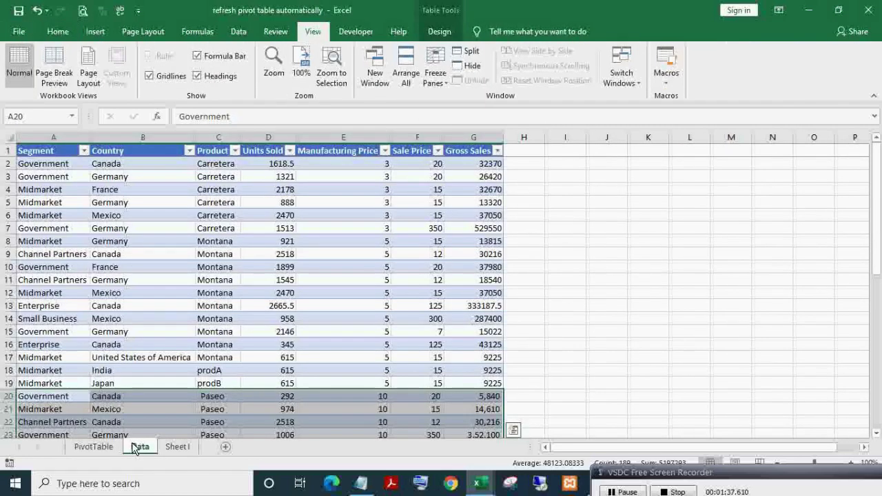
pyautogui.hotkey('ctrl', 'Down')
pyautogui.press('Down')
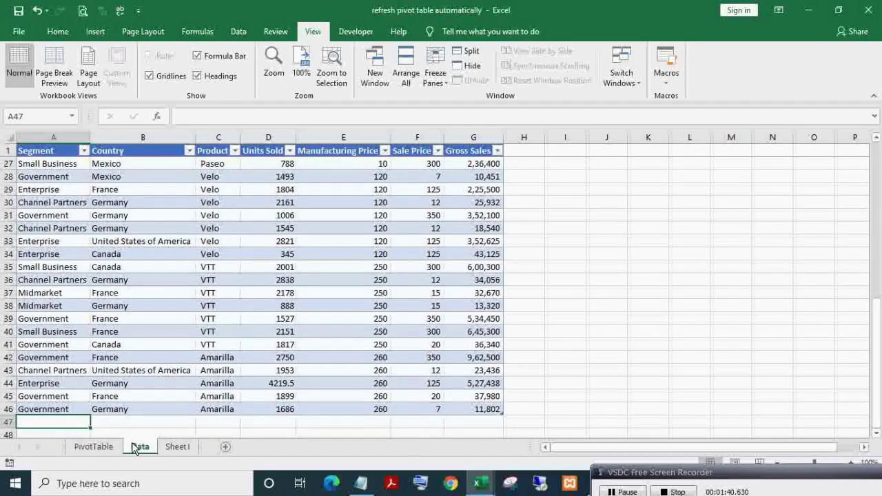
pyautogui.press('Up')
pyautogui.hotkey('ctrl', 'c')
pyautogui.press('Down')
pyautogui.hotkey('ctrl', 'v')
# Enter Z-country as the country in row 47 and copy the product Amarilla from the row above
pyautogui.press('Tab')
pyautogui.write('Z-country')
pyautogui.press('Tab')
pyautogui.press('Up')
pyautogui.hotkey('ctrl', 'c')
pyautogui.press('Down')
pyautogui.press('alt')
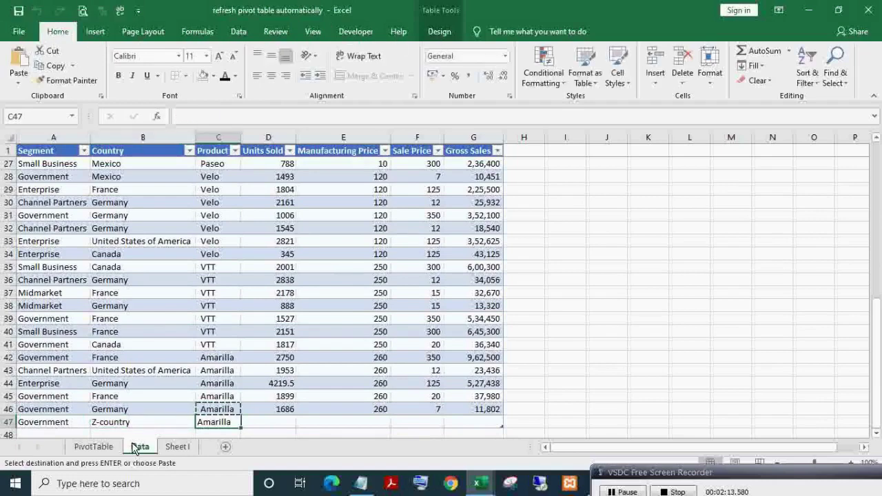
pyautogui.hotkey('ctrl', 'v')
# Fill units sold, manufacturing price, sale price and gross sales in the Z-country row from row 46
pyautogui.press('Tab')
pyautogui.press('Up')
pyautogui.hotkey('ctrl', 'shift', 'Right')
pyautogui.hotkey('ctrl', 'c')
pyautogui.press('Down')
pyautogui.hotkey('ctrl', 'v')
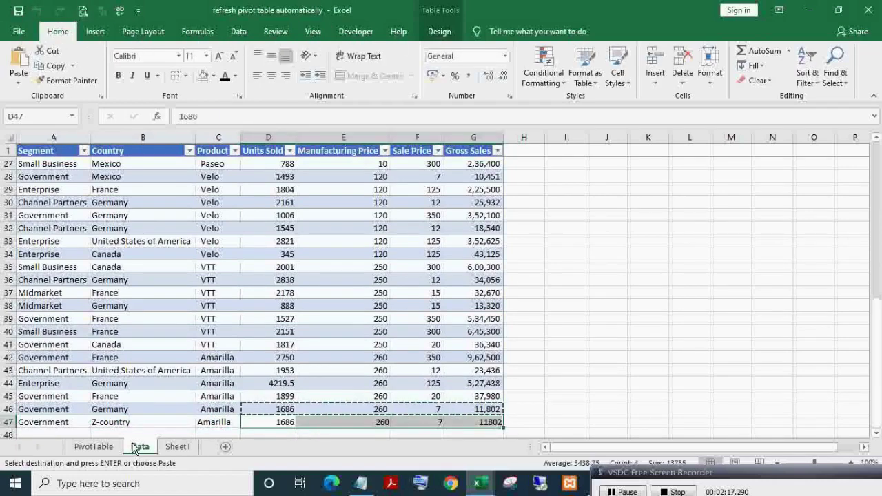
# Check the pivot table for the Z-country row and select that row's values
pyautogui.click(111, 448)
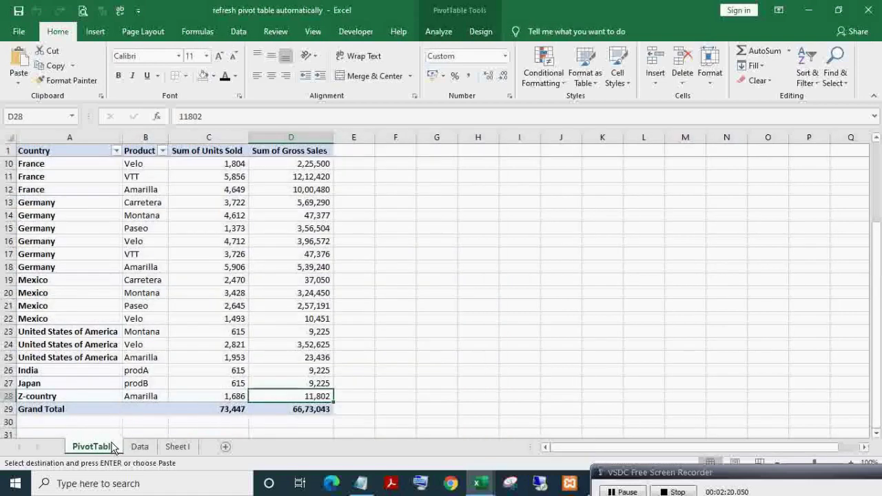
pyautogui.press('Left')
pyautogui.press('Left')
pyautogui.press('Left')
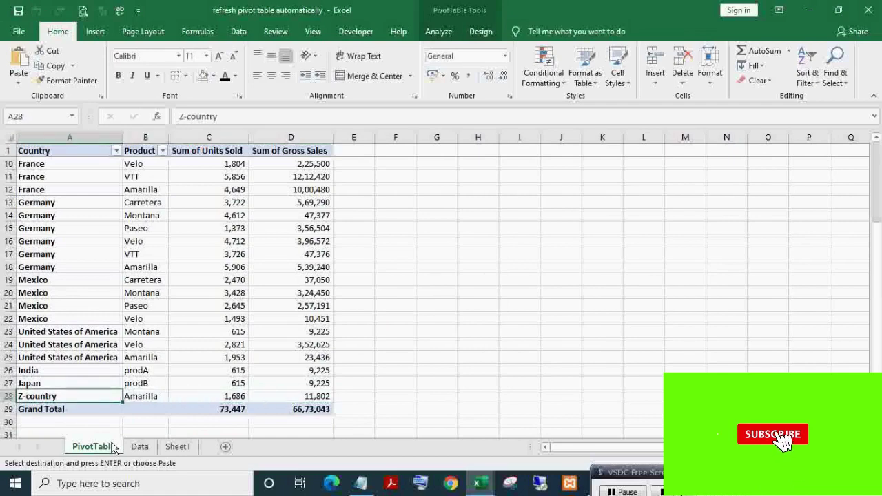
pyautogui.hotkey('ctrl', 'shift', 'Right')
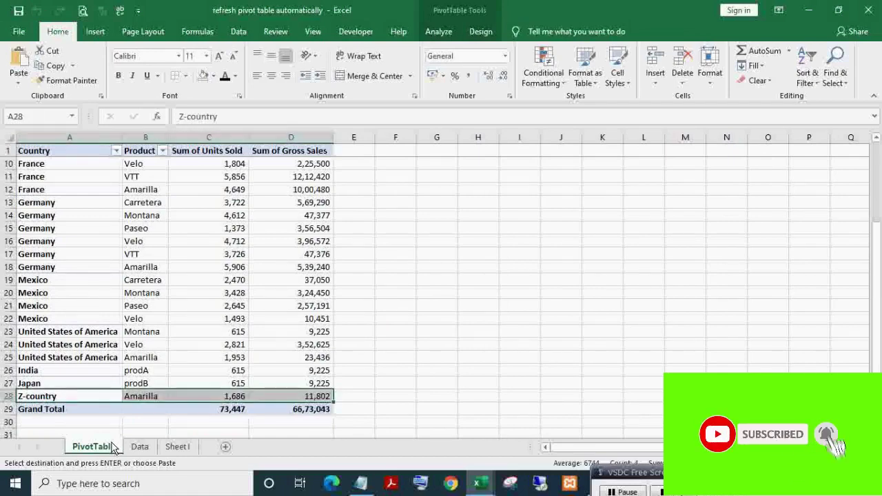
# Cancel the pending copy on the PivotTable sheet and open the Data sheet's VBA code
pyautogui.press('Down')
pyautogui.press('Right')
pyautogui.press('Right')
pyautogui.press('Right')
pyautogui.press('Escape')
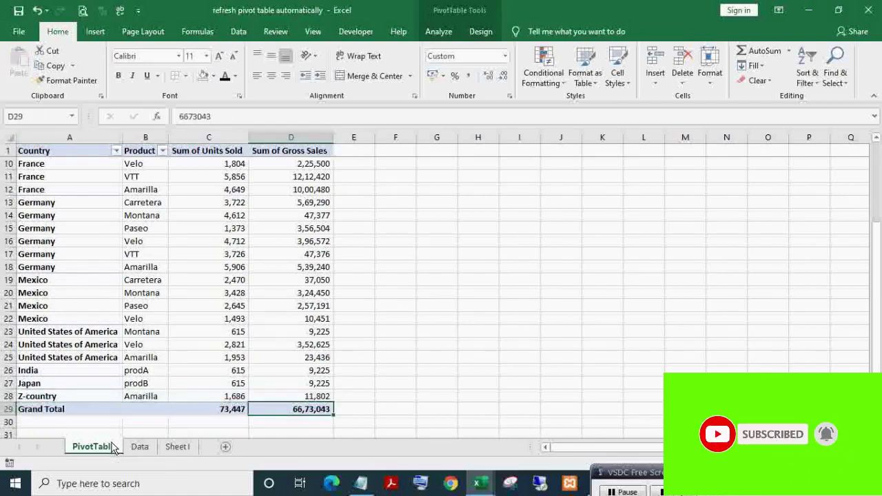
pyautogui.rightClick(139, 446)
pyautogui.click(173, 356)
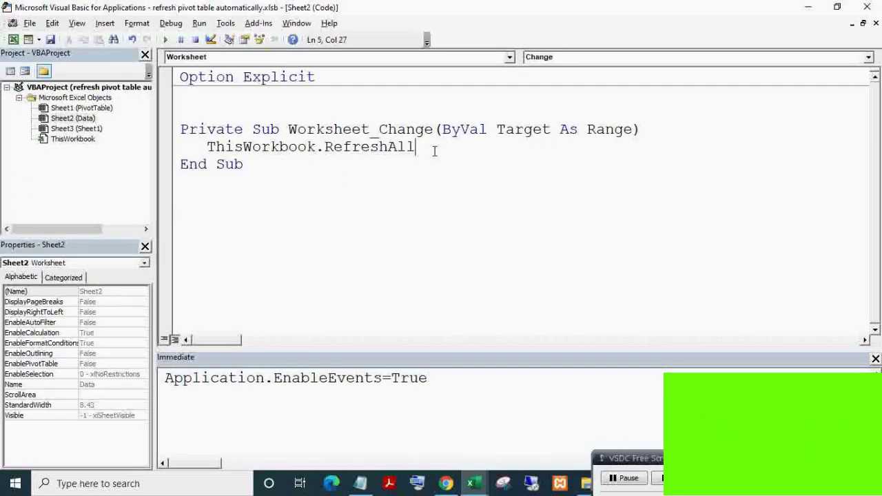
# Add the line Application.ScreenUpdating = False above ThisWorkbook.RefreshAll in the Worksheet_Change procedure
pyautogui.hotkey('ctrl', 'Left')
pyautogui.hotkey('ctrl', 'Left')
pyautogui.hotkey('ctrl', 'Left')
pyautogui.press('Return')
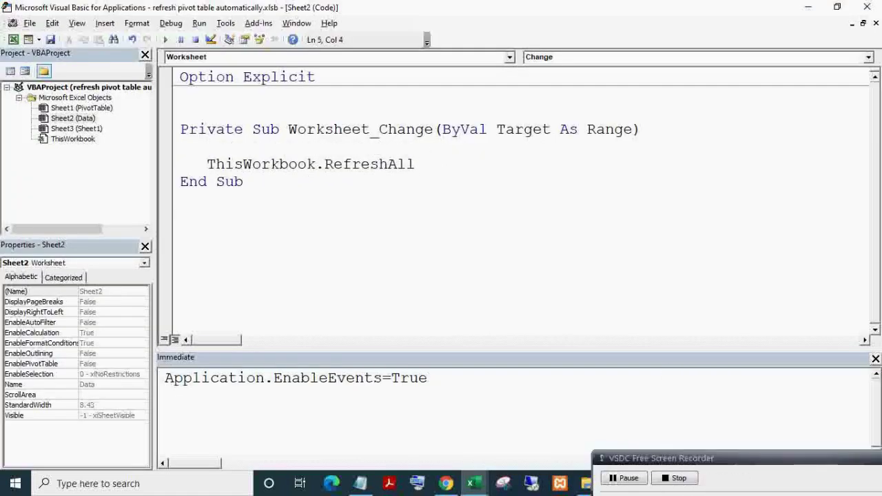
pyautogui.hotkey('ctrl', 'space')
pyautogui.write('Application')
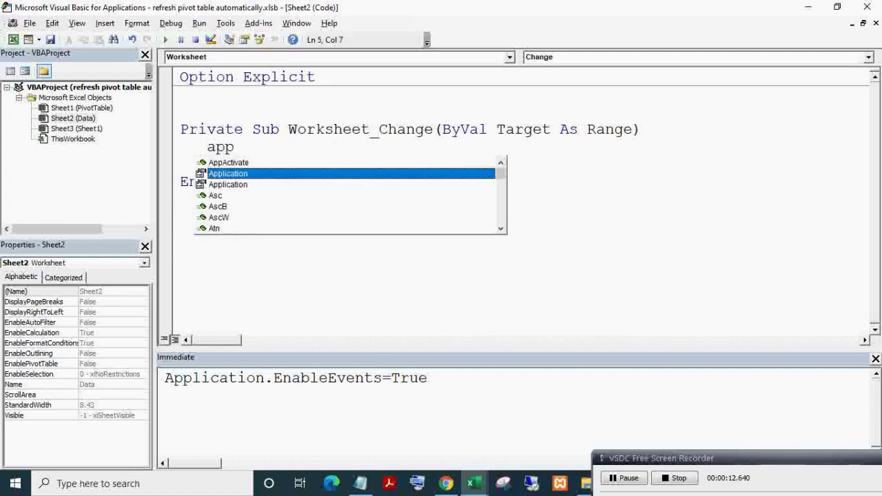
pyautogui.write('.scre')
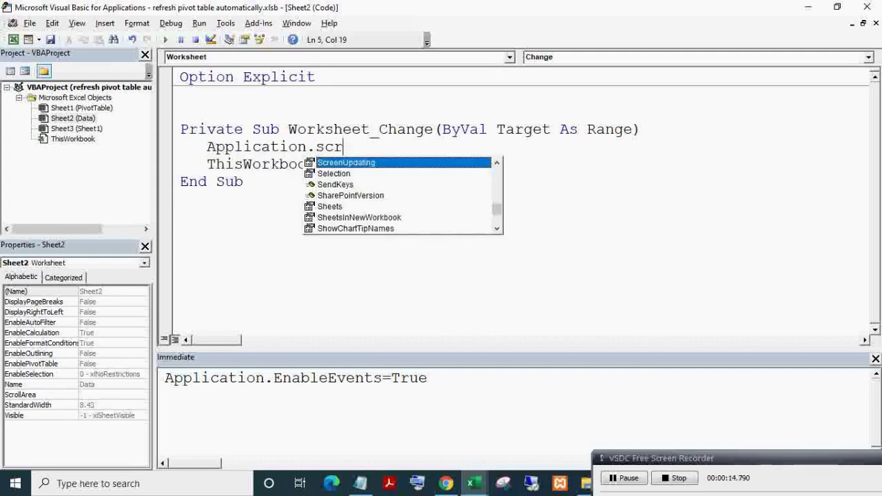
pyautogui.press('Tab')
pyautogui.write('=fa')
pyautogui.press('Tab')
pyautogui.press('Return')
# Add the line Application.EnableEvents = False directly below the ScreenUpdating line
pyautogui.hotkey('ctrl', 'space')
pyautogui.write('app')
pyautogui.press('Tab')
pyautogui.hotkey('ctrl', 'z')
pyautogui.hotkey('ctrl', 'space')
pyautogui.press('Down')
pyautogui.press('Tab')
pyautogui.write('.en')
pyautogui.press('Down')
pyautogui.press('Down')
pyautogui.press('Down')
pyautogui.press('Down')
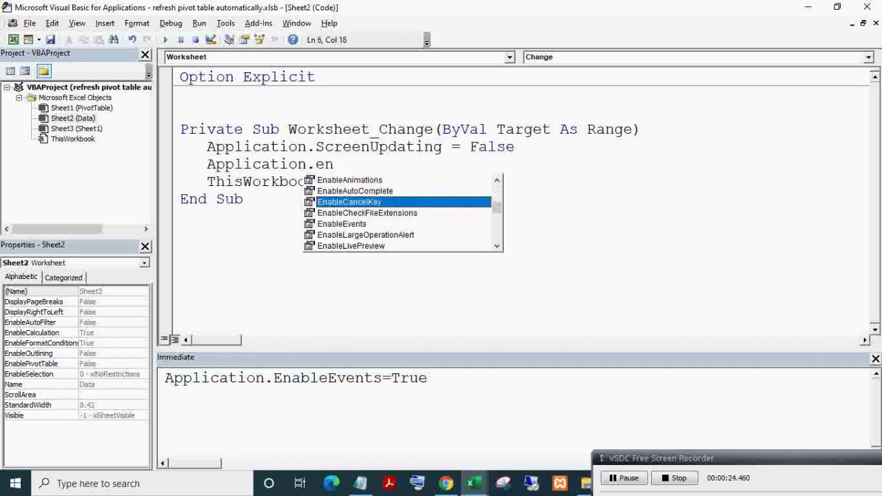
pyautogui.press('Tab')
pyautogui.write('=')
pyautogui.press('Tab')
# Copy the ScreenUpdating and EnableEvents lines and paste them below ThisWorkbook.RefreshAll
pyautogui.hotkey('ctrl', 'Left')
pyautogui.hotkey('ctrl', 'Left')
pyautogui.hotkey('ctrl', 'Left')
pyautogui.press('Down')
pyautogui.press('Home')
pyautogui.press('Right')
pyautogui.press('Right')
pyautogui.press('Right')
pyautogui.press('Up')
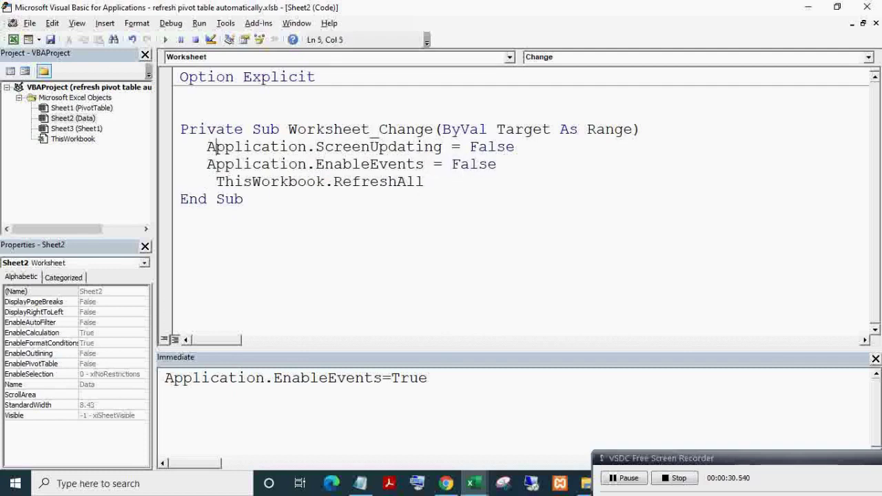
pyautogui.press('Home')
pyautogui.hotkey('shift', 'Down')
pyautogui.hotkey('shift', 'Down')
pyautogui.hotkey('ctrl', 'c')
pyautogui.press('Down')
pyautogui.press('Return')
pyautogui.press('Up')
pyautogui.hotkey('ctrl', 'v')
# Set EnableEvents and ScreenUpdating to True in the two lines below ThisWorkbook.RefreshAll
pyautogui.click(181, 216)
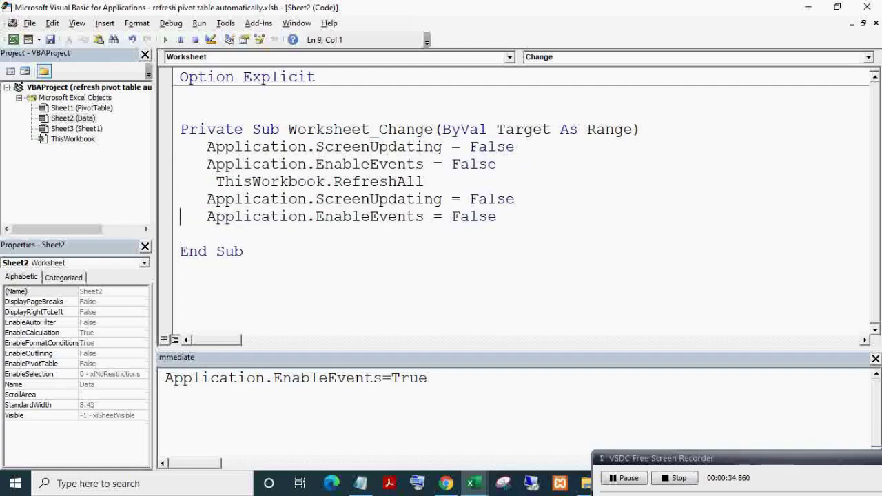
pyautogui.press('End')
pyautogui.hotkey('ctrl', 'shift', 'Left')
pyautogui.write('true')
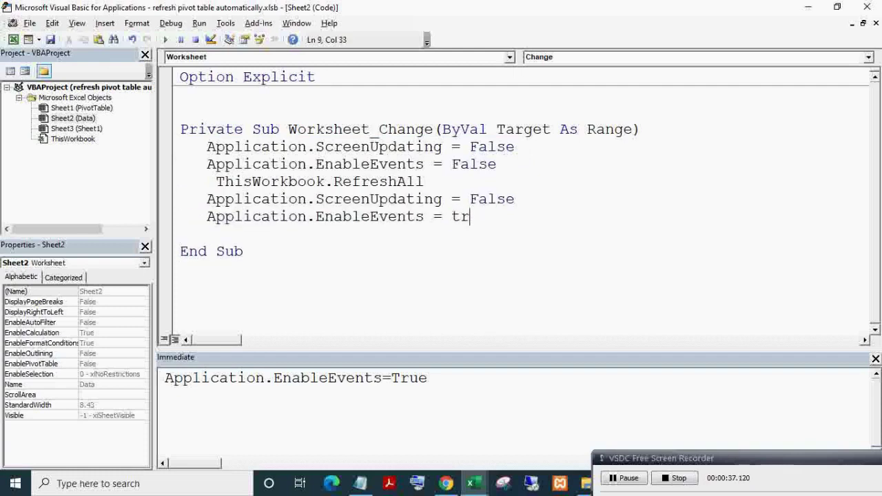
pyautogui.press('Up')
pyautogui.press('Left')
pyautogui.hotkey('shift', 'End')
pyautogui.write('true')
# Insert a blank line and the label jmp: between RefreshAll and the lines set to True
pyautogui.press('Up')
pyautogui.press('Return')
pyautogui.press('Return')
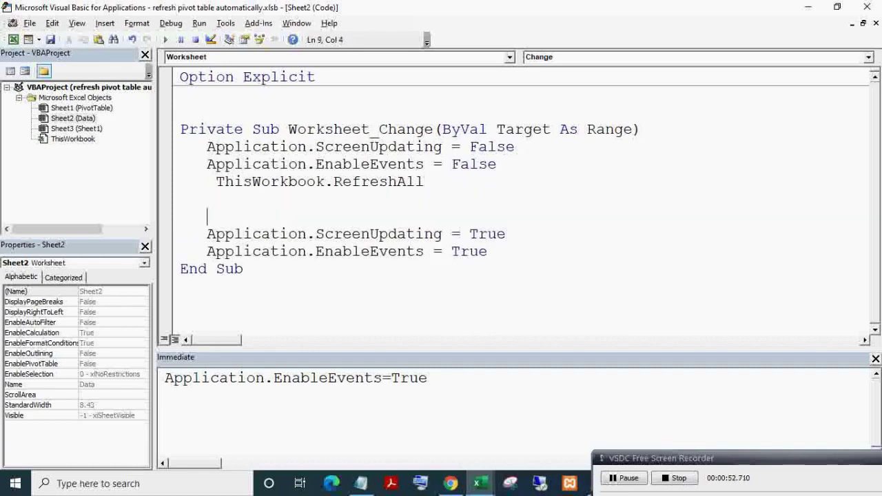
pyautogui.write('jmp:')
# Add On Error GoTo jmp as the first line of the Worksheet_Change procedure and insert a line break before ThisWorkbook.RefreshAll
pyautogui.press('Up')
pyautogui.press('Up')
pyautogui.press('Up')
pyautogui.press('Up')
pyautogui.press('Return')
pyautogui.press('Up')
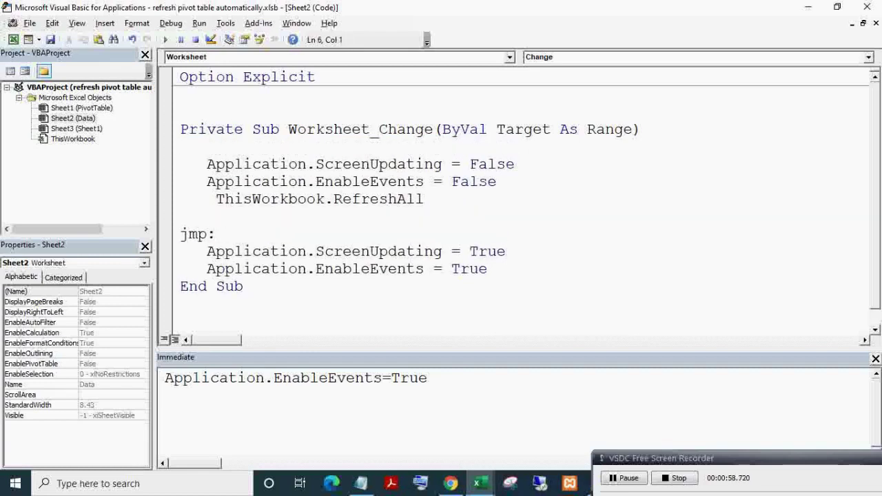
pyautogui.write('on erro')
pyautogui.press('BackSpace')
pyautogui.press('BackSpace')
pyautogui.write('ror goto jmp')
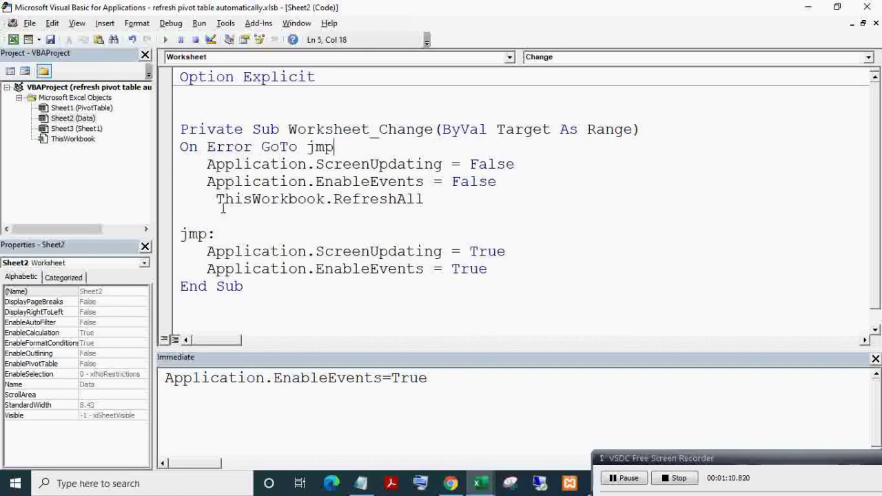
pyautogui.click(207, 199)
pyautogui.press('Return')
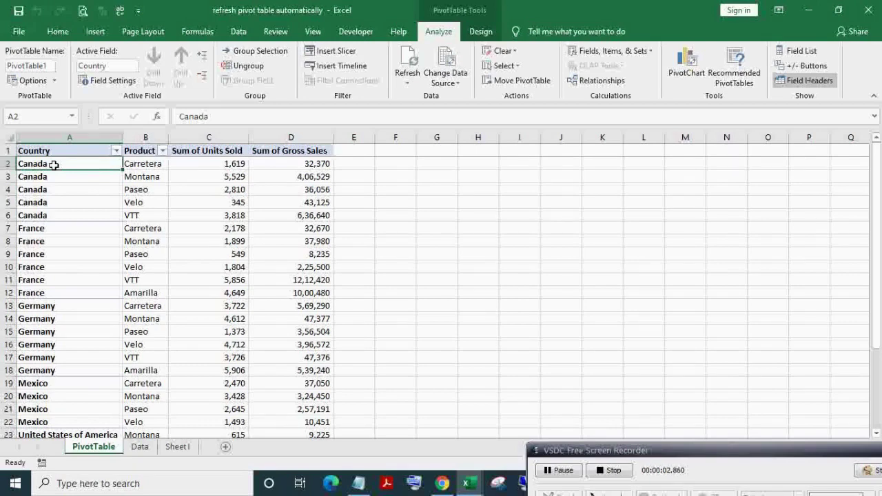
# Enable Refresh data when opening the file in the pivot table's options
pyautogui.rightClick(55, 168)
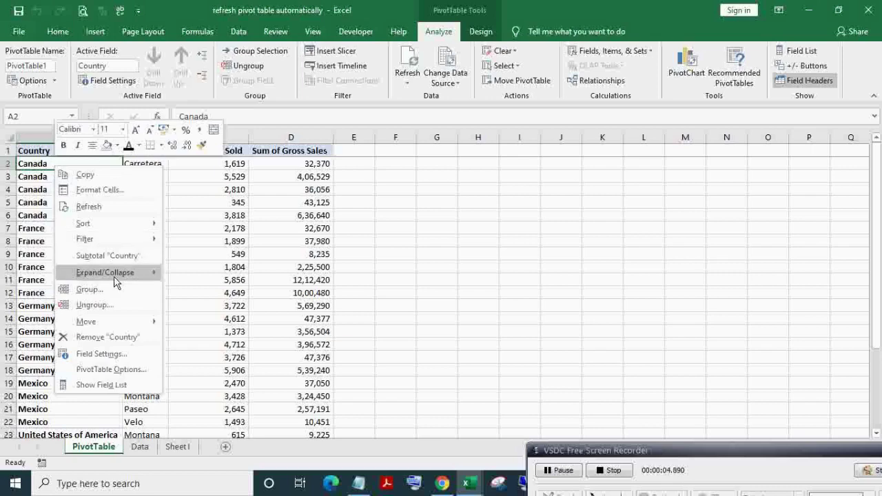
pyautogui.click(123, 371)
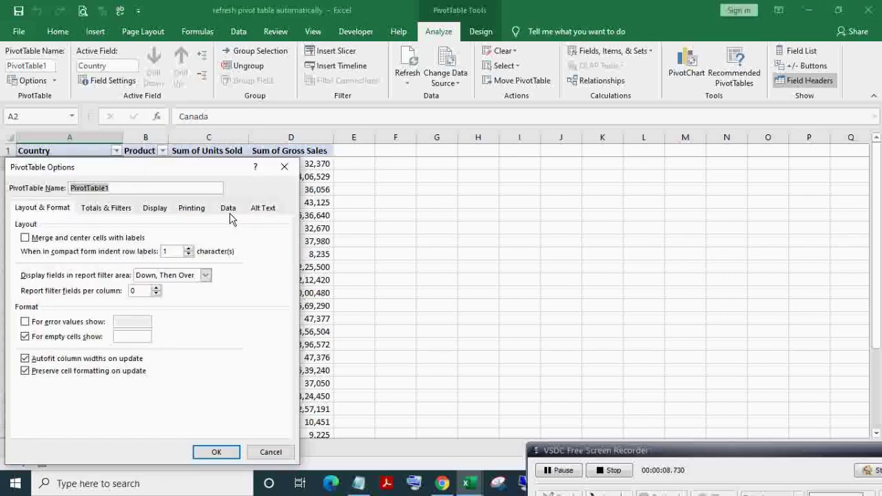
pyautogui.click(228, 210)
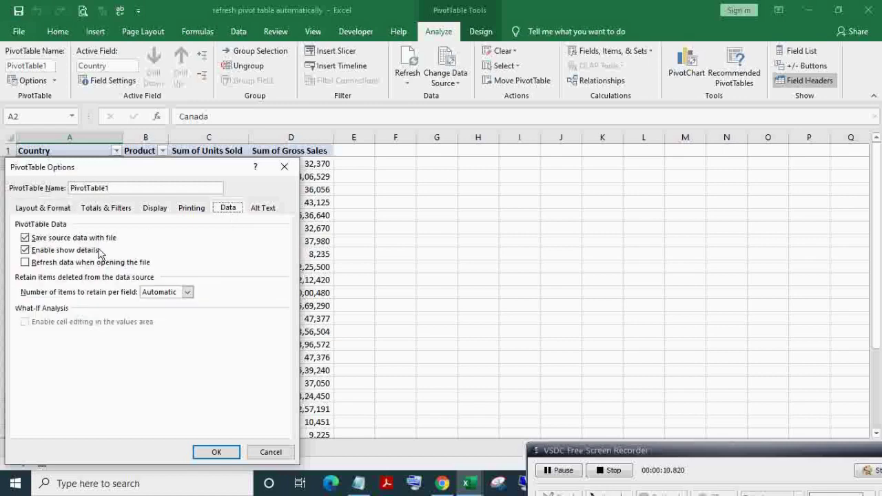
pyautogui.click(35, 267)
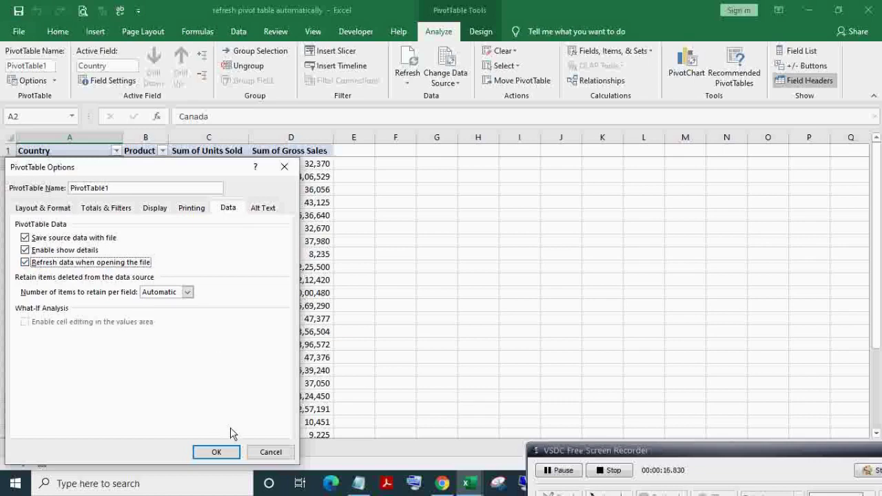
pyautogui.click(217, 452)
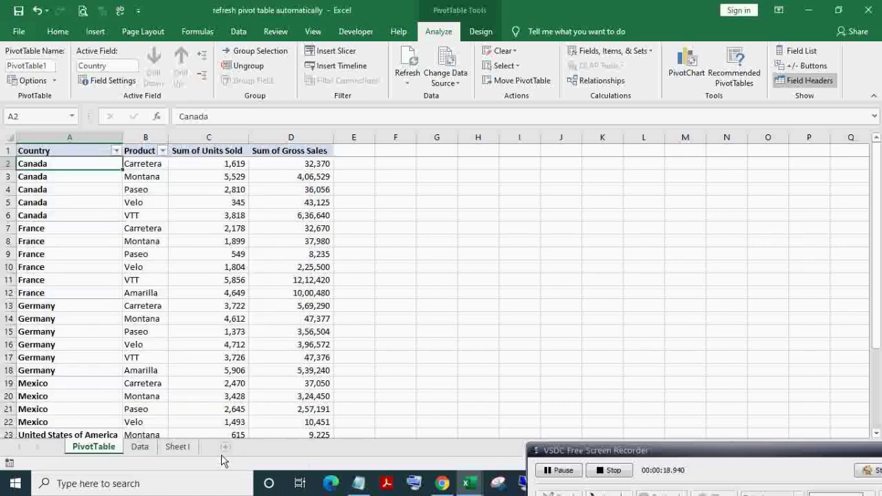